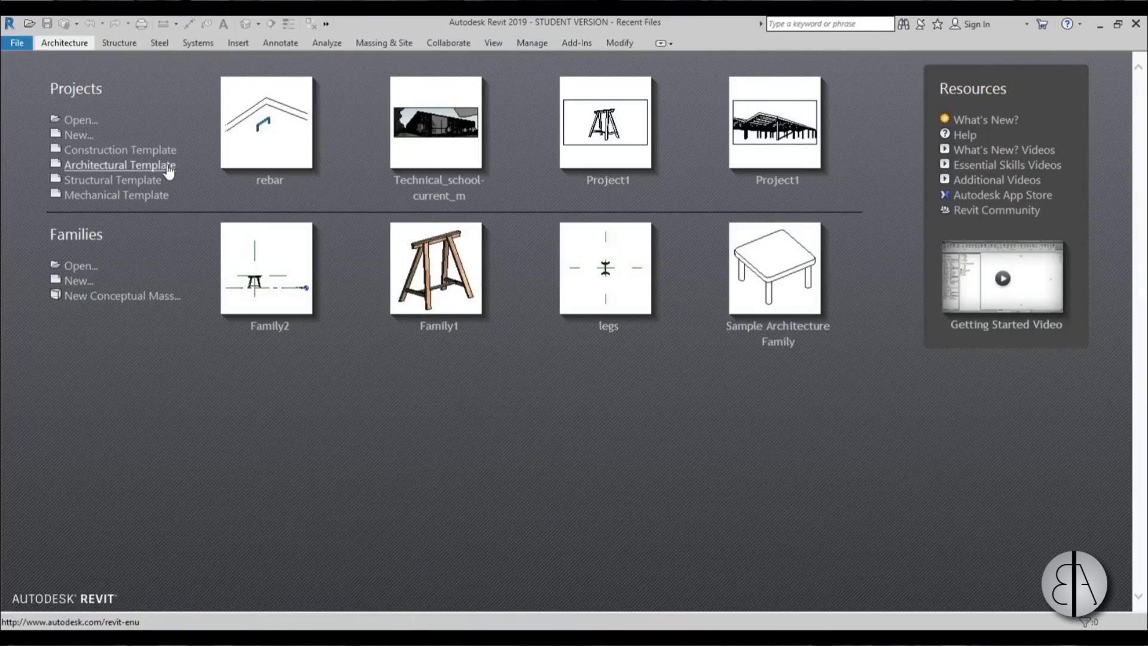
# Step: Create a new project from the Architectural Template and set its length units to meters
pyautogui.click(166, 166)
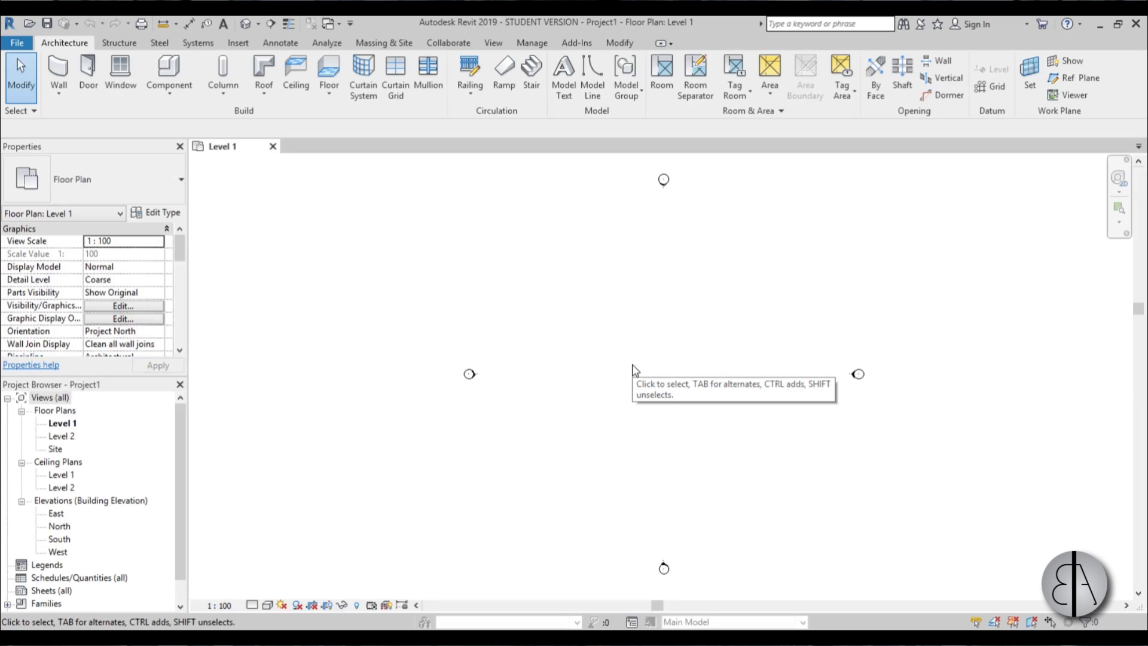
pyautogui.moveTo(714, 377); pyautogui.dragTo(697, 377, button='middle')
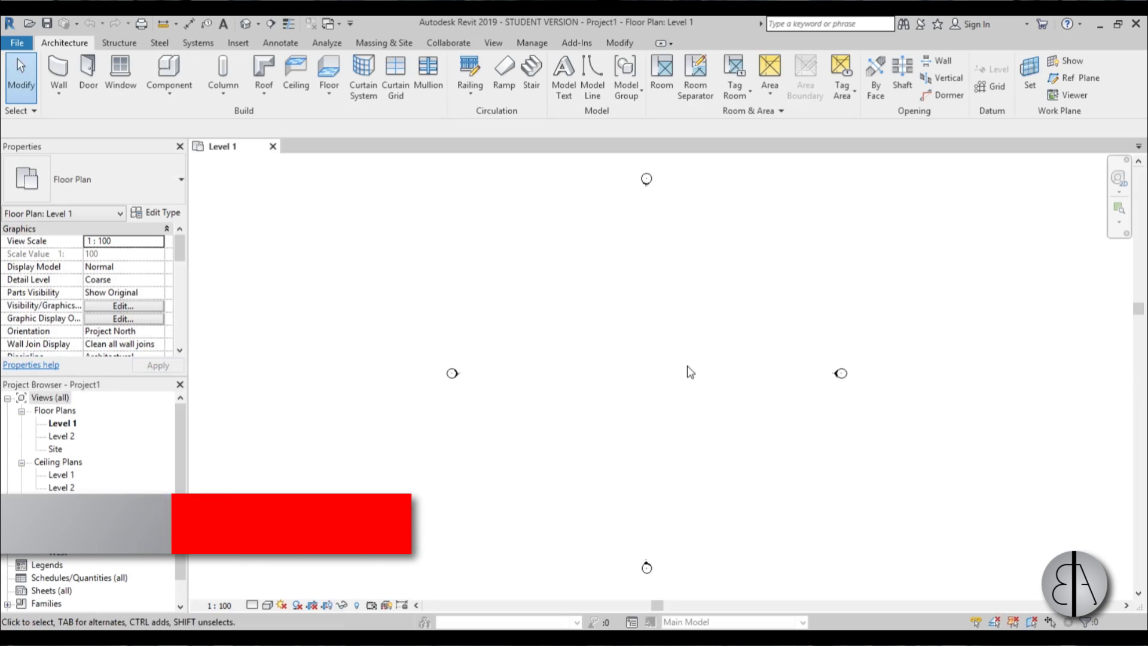
pyautogui.press('u')
pyautogui.press('n')
pyautogui.click(624, 228)
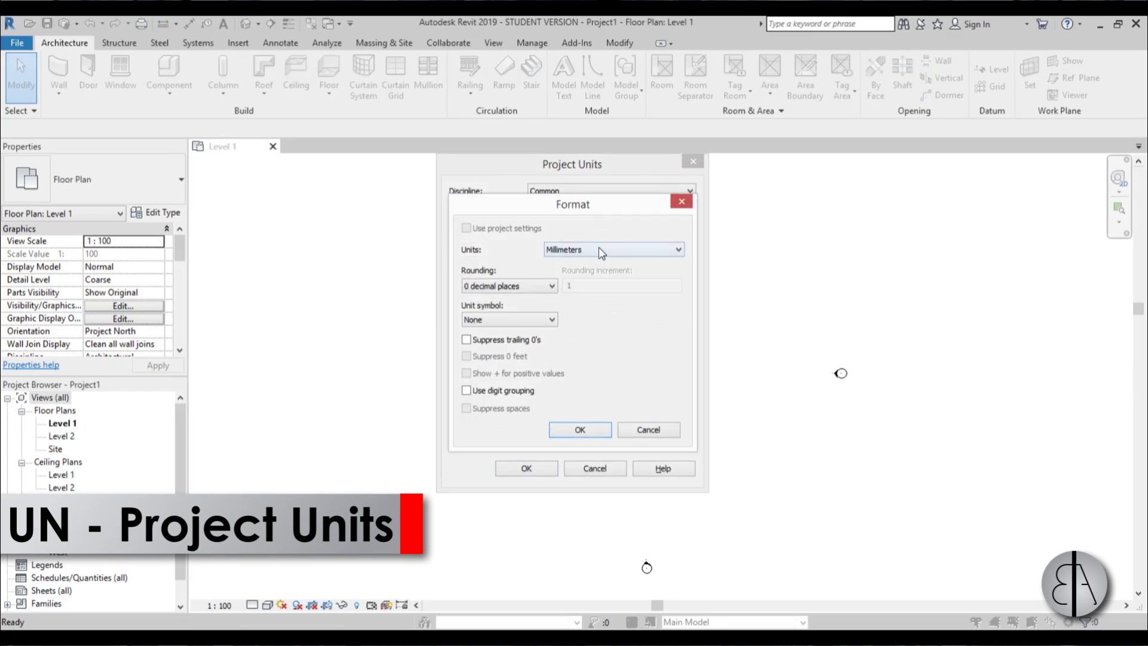
pyautogui.click(598, 247)
pyautogui.click(558, 300)
pyautogui.click(583, 431)
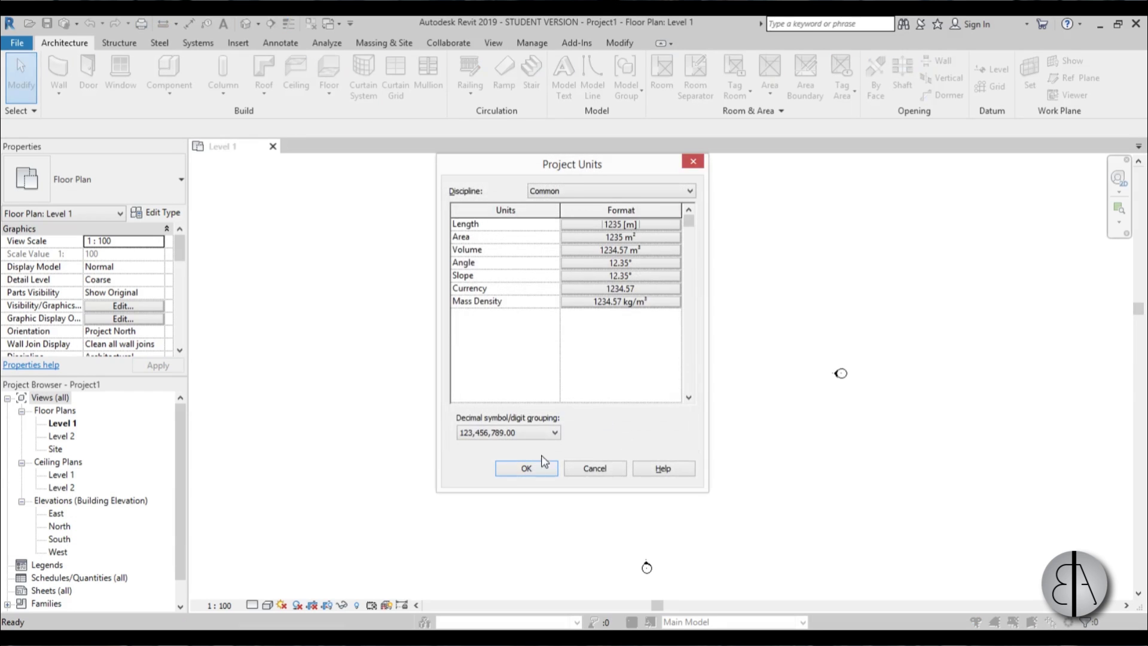
pyautogui.click(526, 468)
pyautogui.moveTo(701, 372); pyautogui.dragTo(692, 371, button='middle')
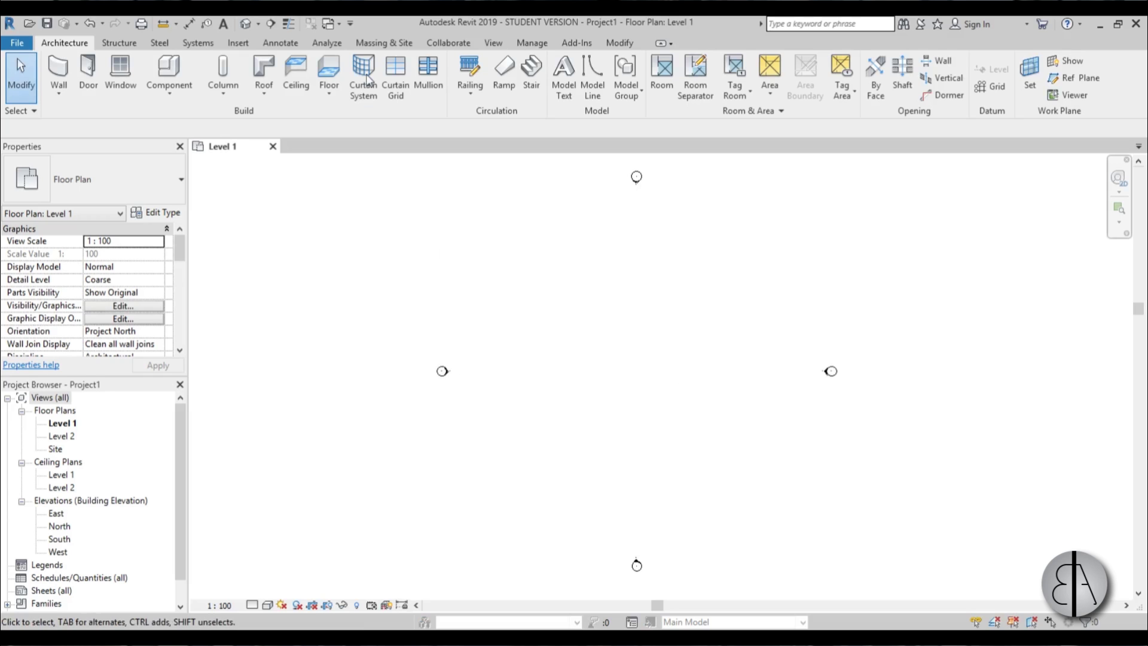
# Step: Start an in-place mass on Level 1, keeping the name Mass 1
pyautogui.click(383, 44)
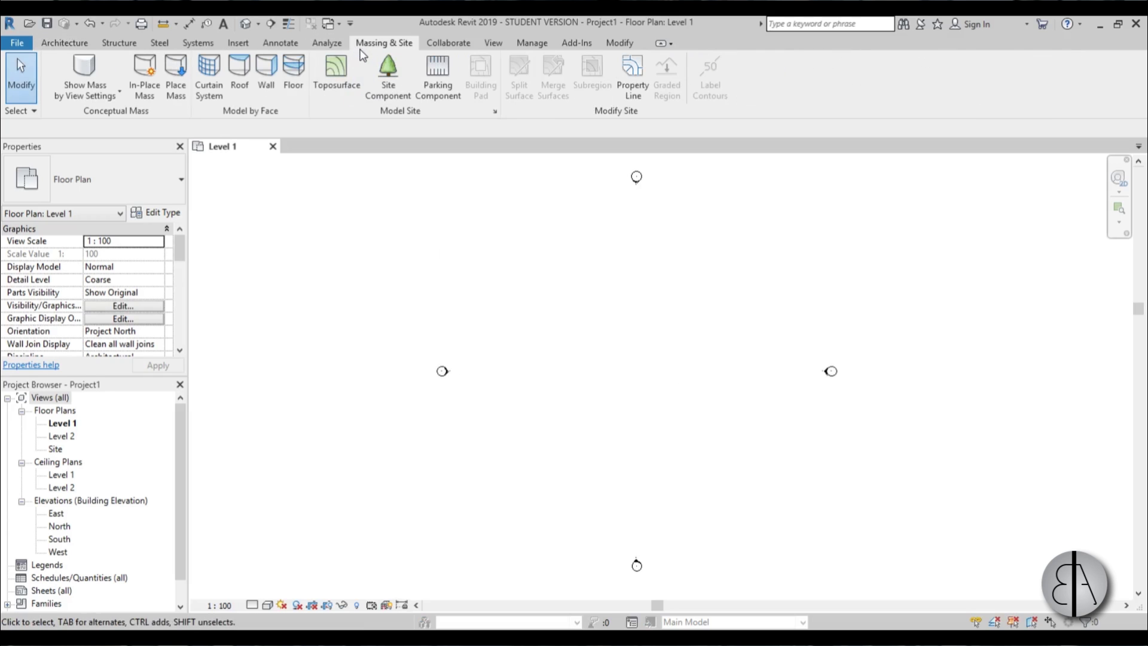
pyautogui.click(145, 87)
pyautogui.click(678, 386)
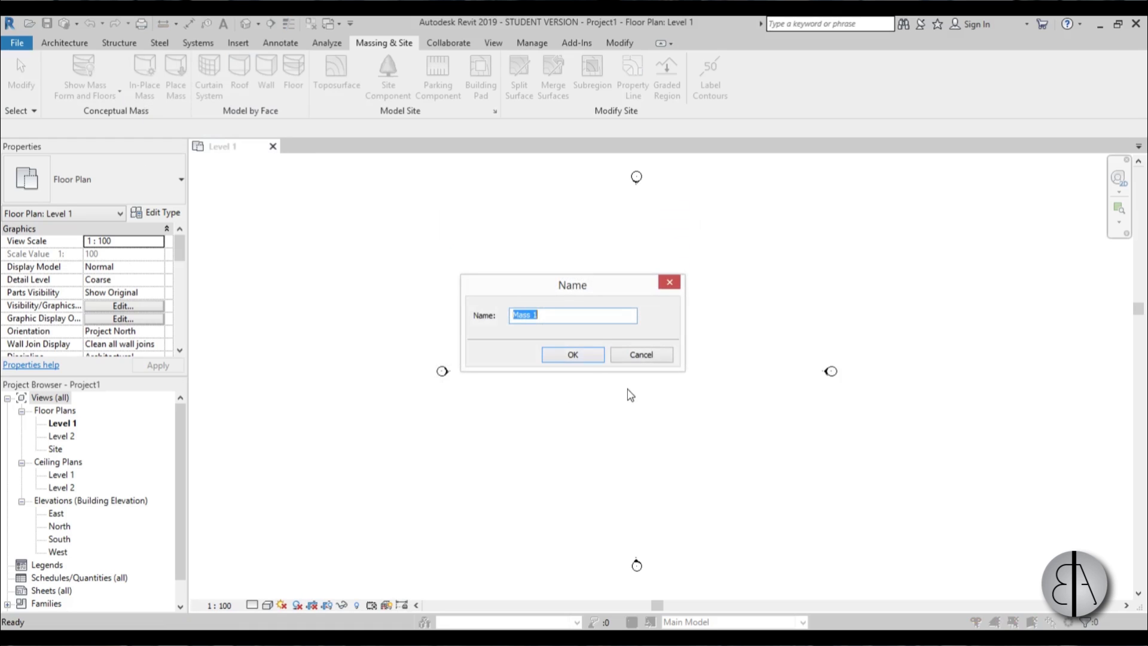
pyautogui.click(572, 356)
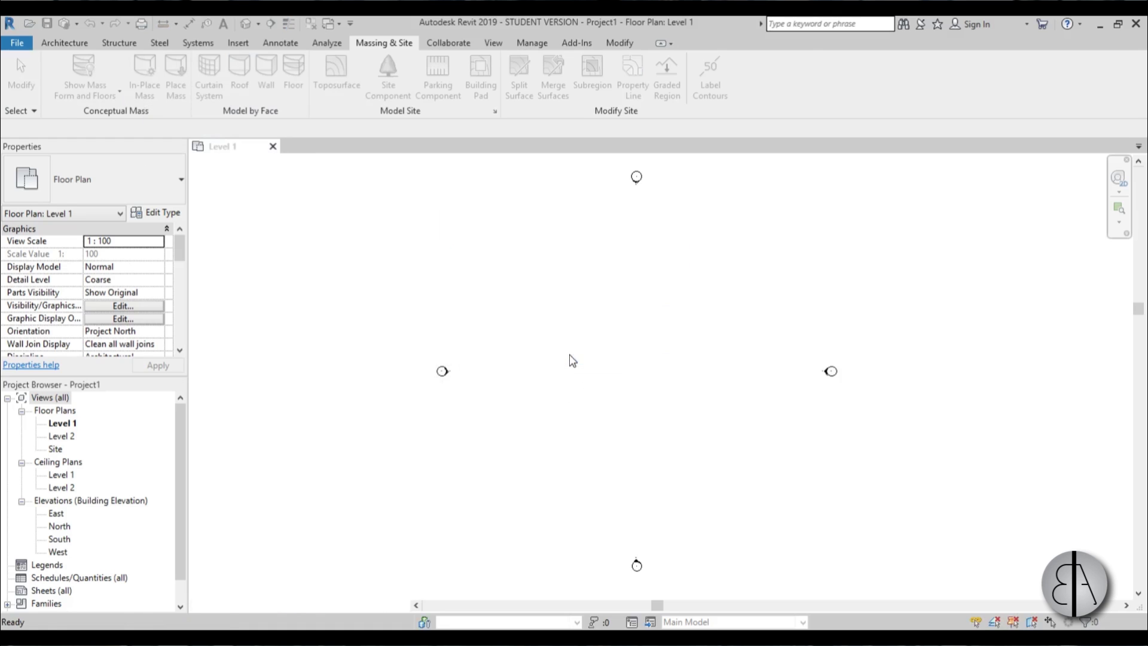
pyautogui.moveTo(652, 365); pyautogui.dragTo(604, 364, button='middle')
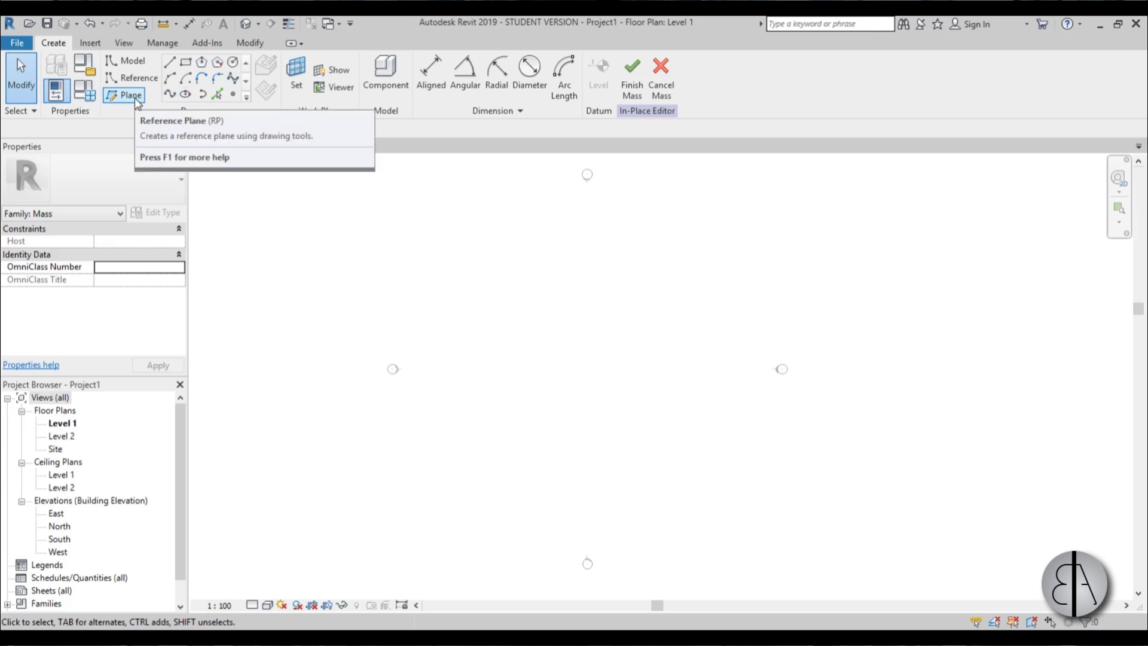
# Step: Draw a horizontal and a vertical reference plane crossing midway between the four elevation markers
pyautogui.press('r')
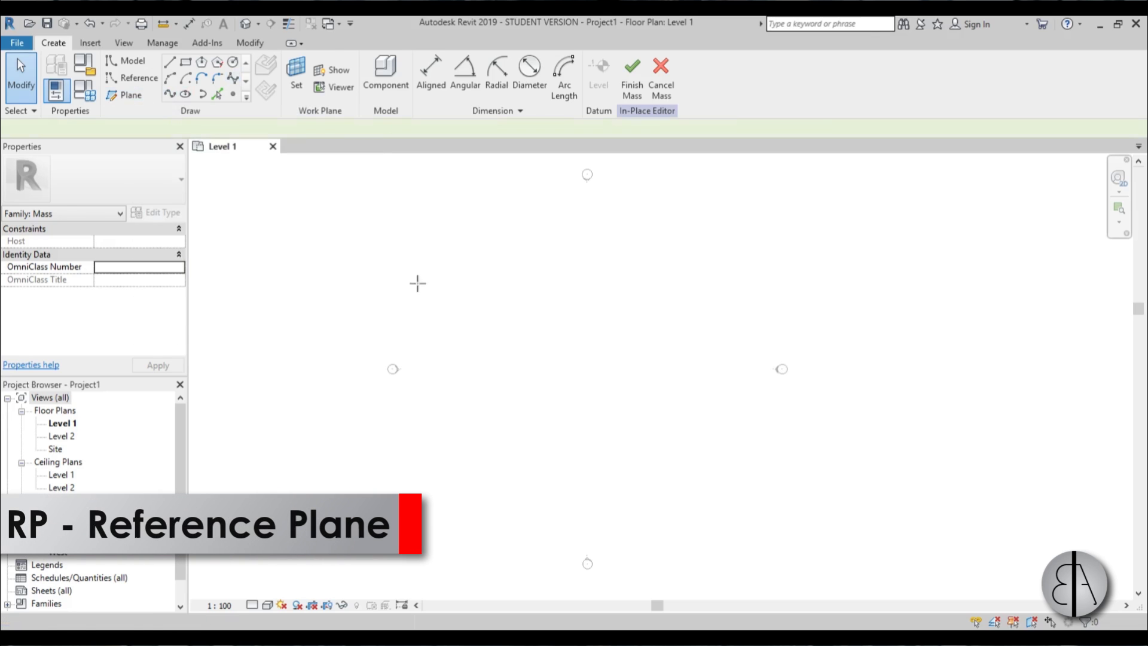
pyautogui.press('p')
pyautogui.click(408, 366)
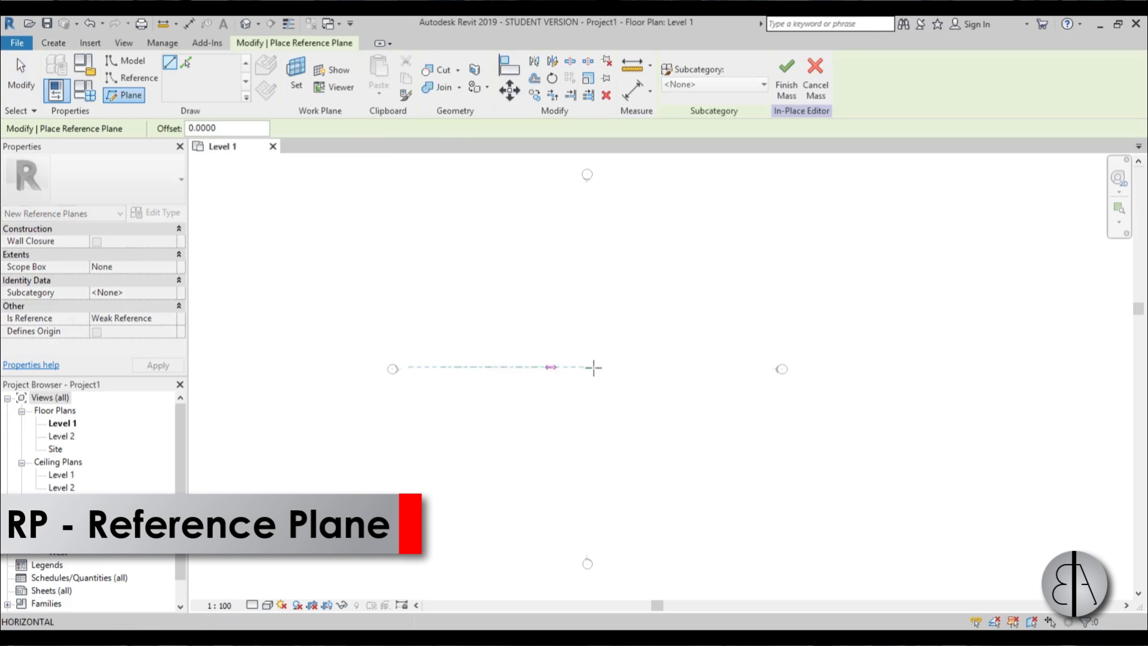
pyautogui.click(748, 367)
pyautogui.click(587, 192)
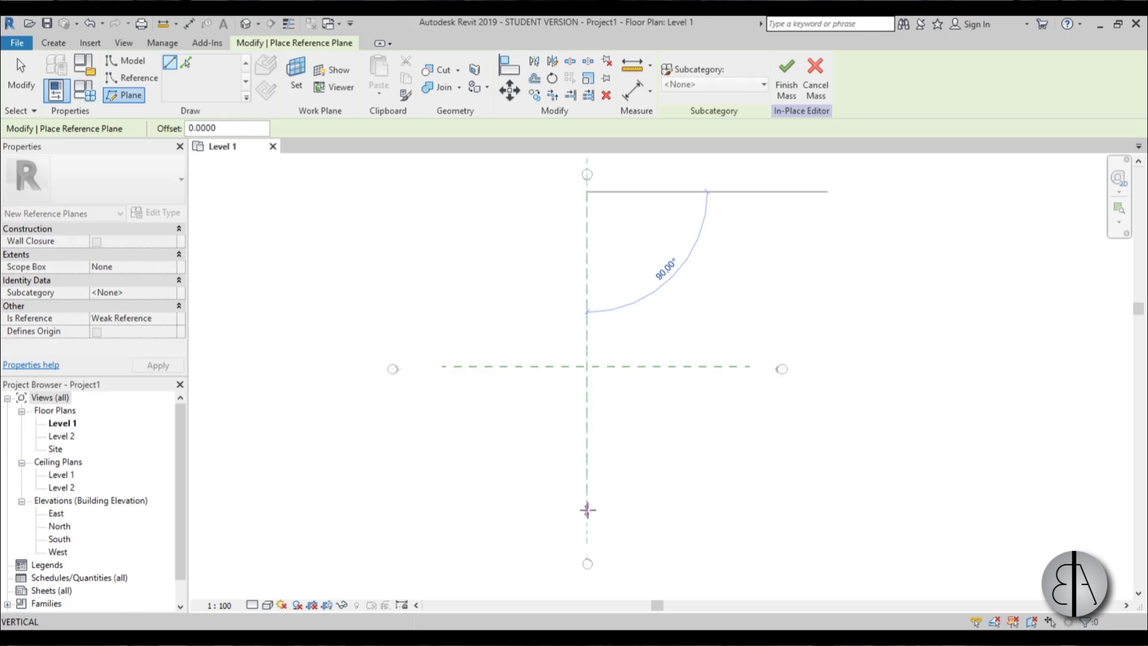
pyautogui.click(586, 533)
pyautogui.press('Escape')
pyautogui.press('Escape')
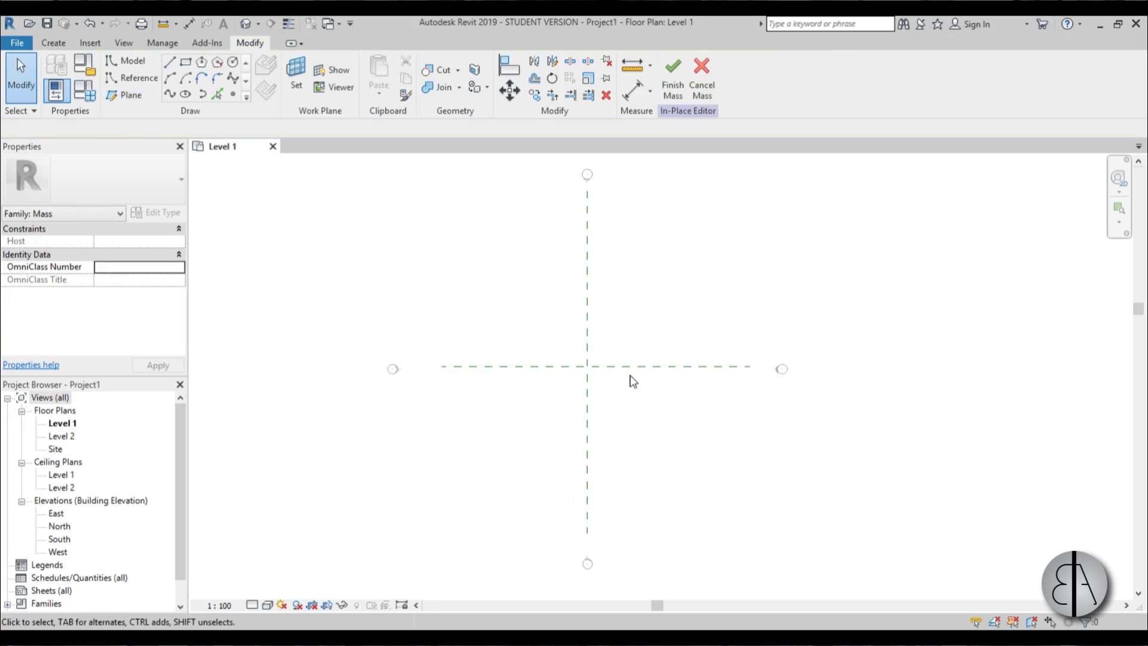
# Step: Name the horizontal reference plane f/b
pyautogui.click(625, 375)
pyautogui.scroll(2, 648, 476)
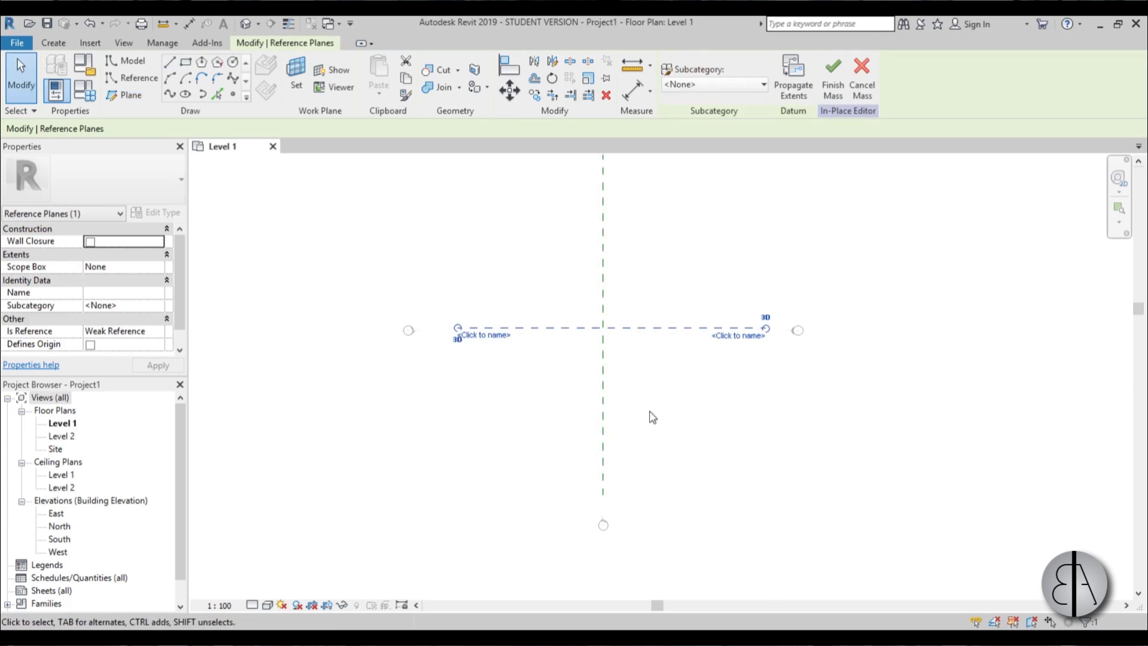
pyautogui.click(478, 334)
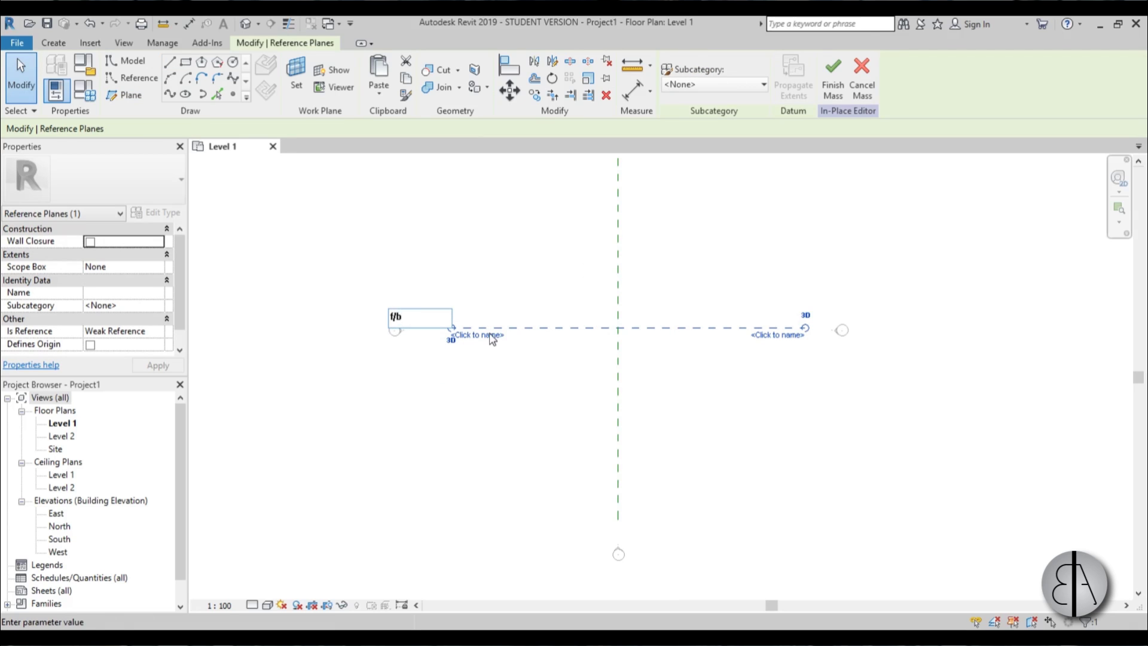
pyautogui.write('f/b')
pyautogui.press('Return')
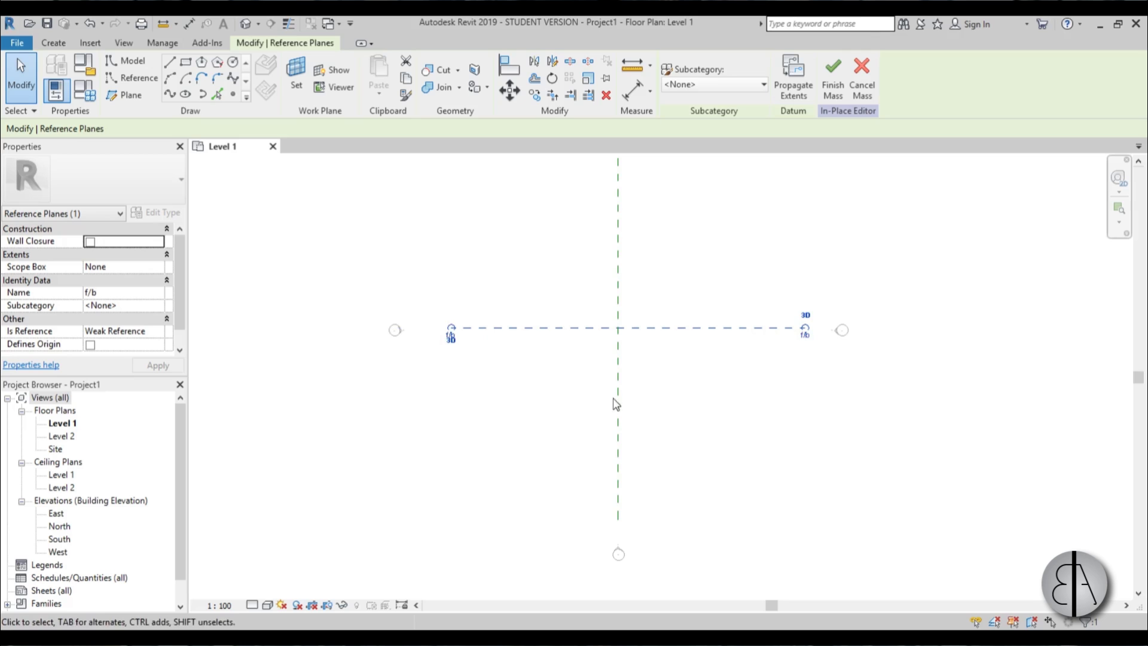
# Step: Name the vertical reference plane l/r
pyautogui.click(616, 404)
pyautogui.moveTo(574, 371); pyautogui.dragTo(526, 305, button='middle')
pyautogui.click(570, 427)
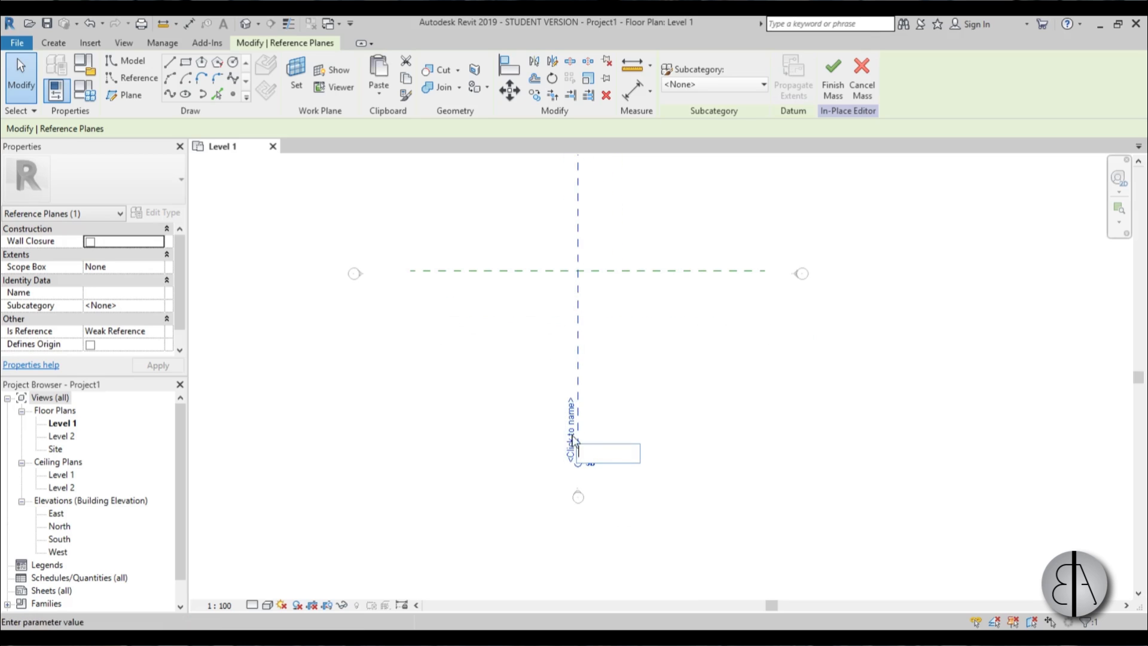
pyautogui.moveTo(529, 475); pyautogui.dragTo(571, 458, button='middle')
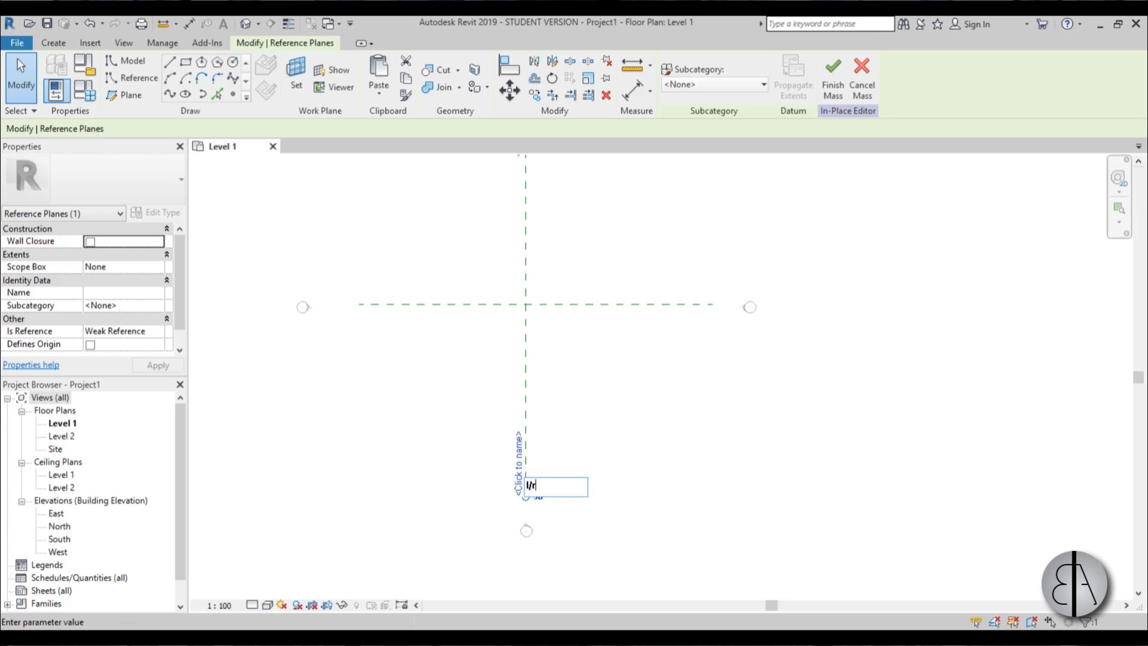
pyautogui.press('Return')
pyautogui.press('Escape')
pyautogui.scroll(-1, 544, 382)
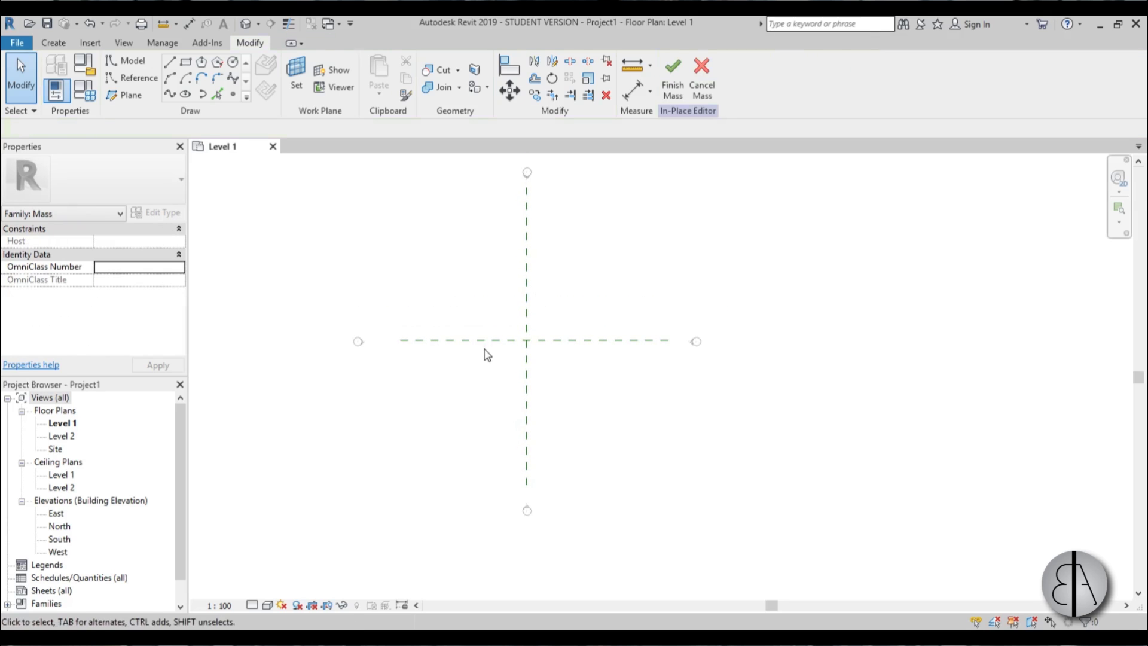
pyautogui.scroll(1, 523, 346)
pyautogui.moveTo(512, 351); pyautogui.dragTo(502, 374, button='middle')
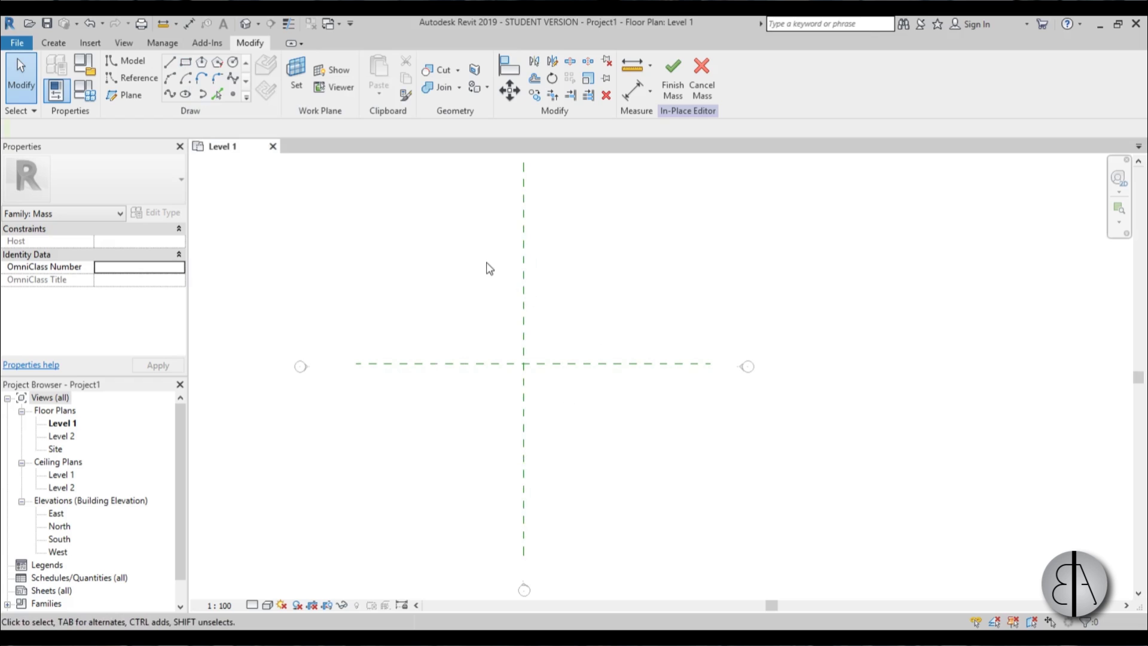
# Step: Sketch a model-line rectangle around the intersection of the two reference planes
pyautogui.click(185, 61)
pyautogui.click(398, 261)
pyautogui.click(652, 470)
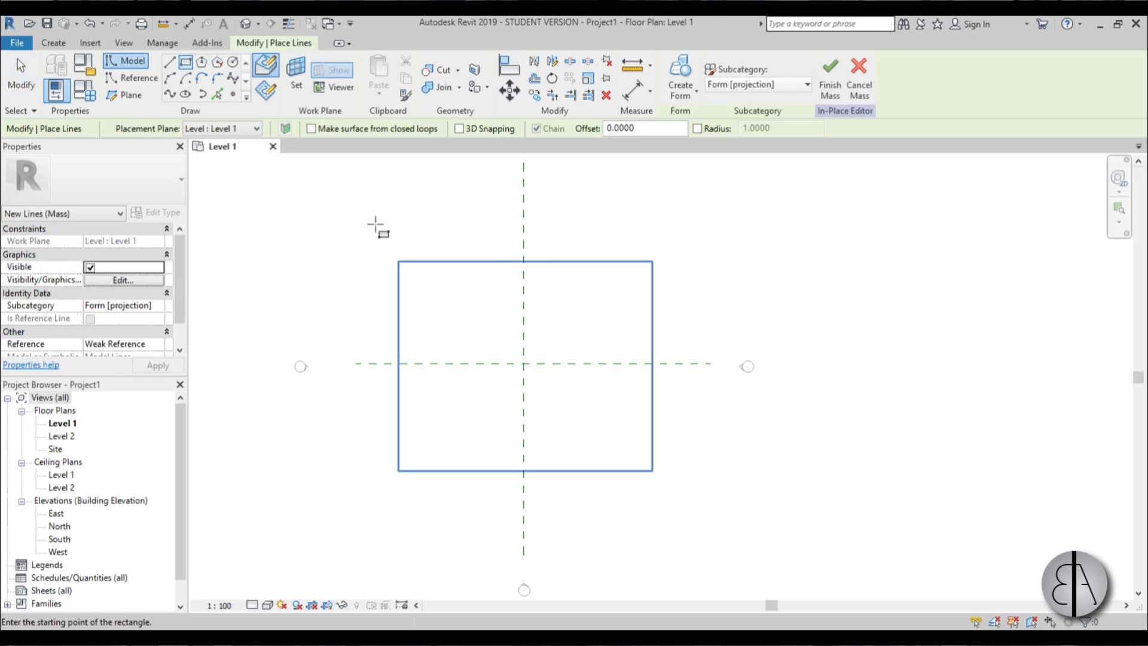
pyautogui.click(466, 314)
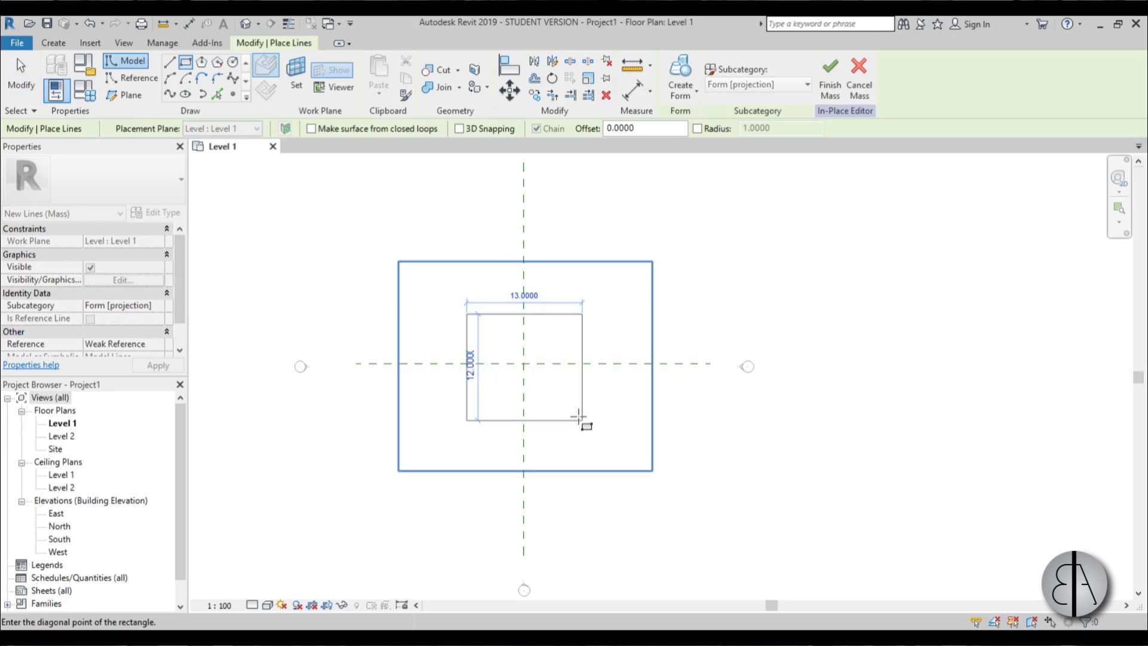
pyautogui.press('Escape')
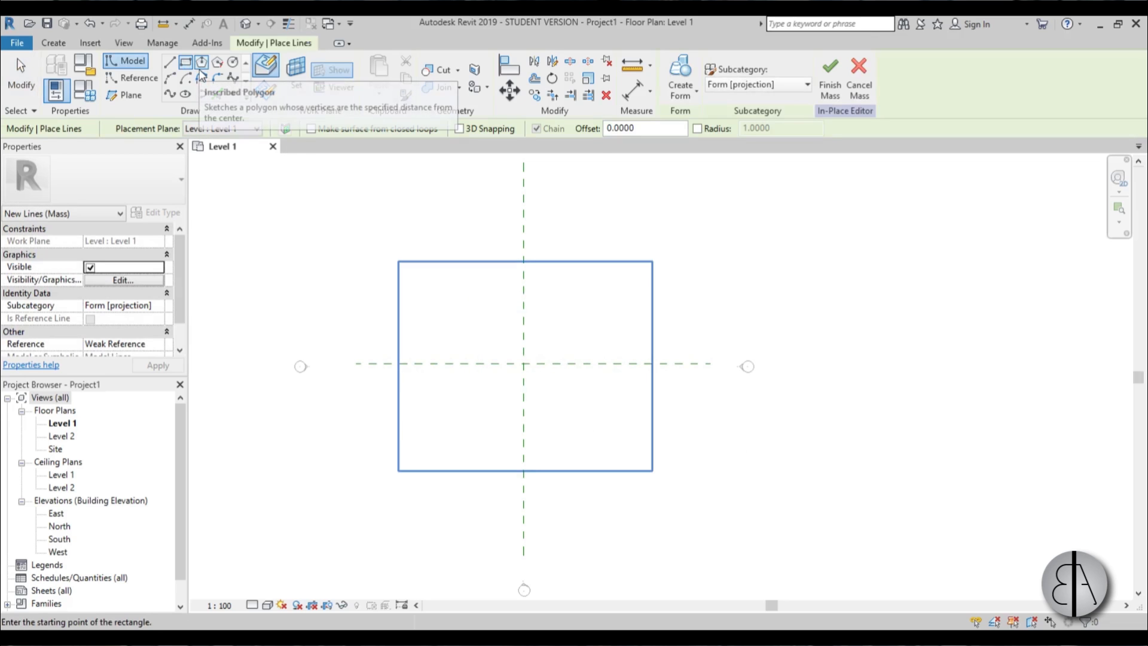
# Step: Sketch a four-sided inscribed polygon centred on the reference plane intersection, with a vertex on the vertical plane and sides about 22.6 m long
pyautogui.click(200, 70)
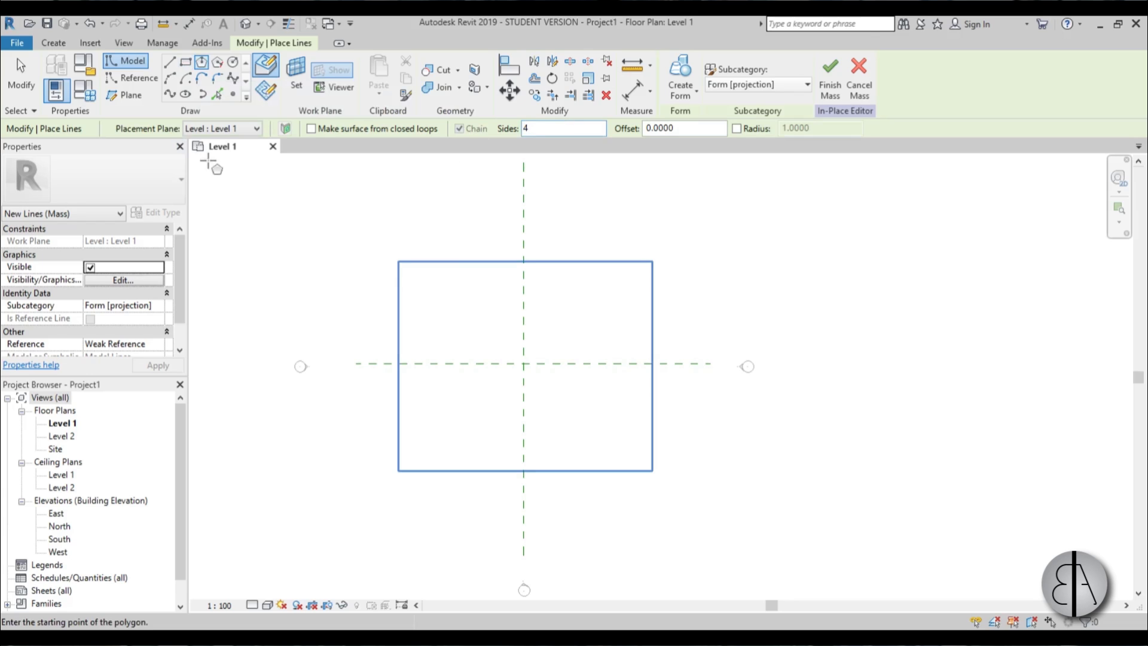
pyautogui.click(523, 363)
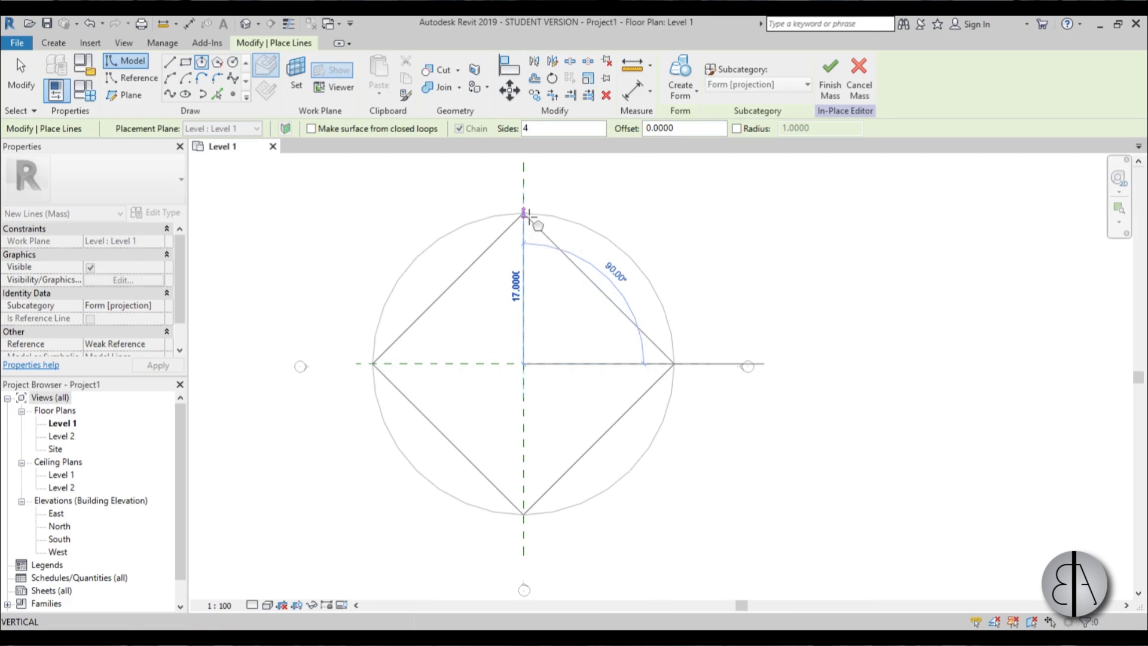
pyautogui.click(523, 223)
pyautogui.press('Escape')
pyautogui.press('Escape')
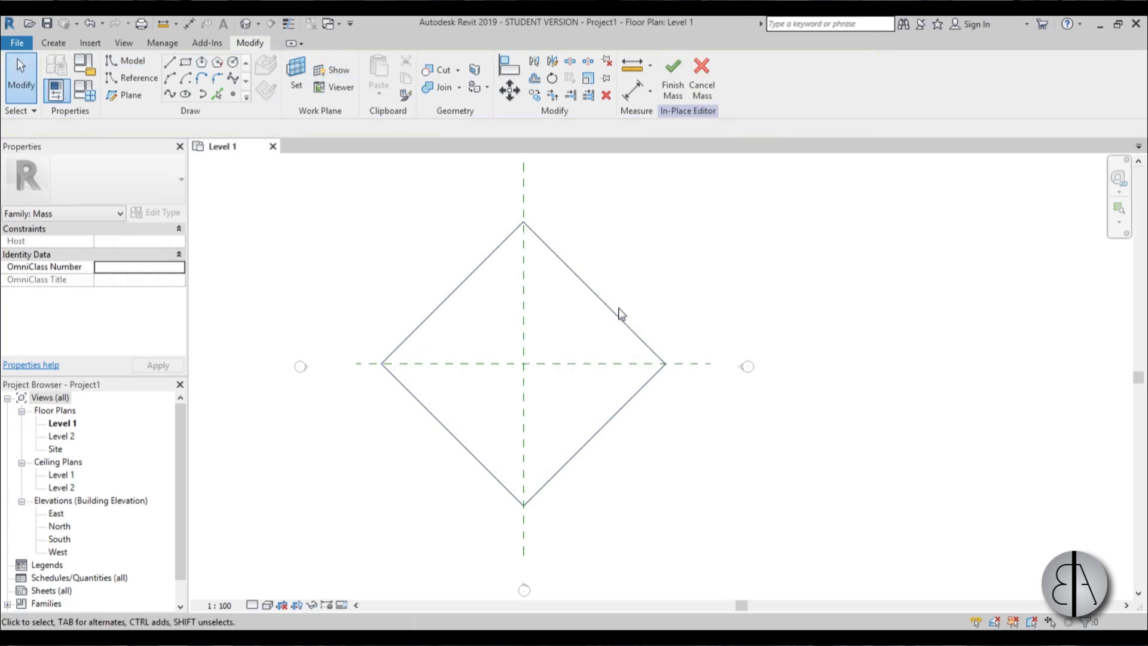
# Step: Create a solid form from the complete four-sided profile in the default 3D view
pyautogui.press('Tab')
pyautogui.click(604, 302)
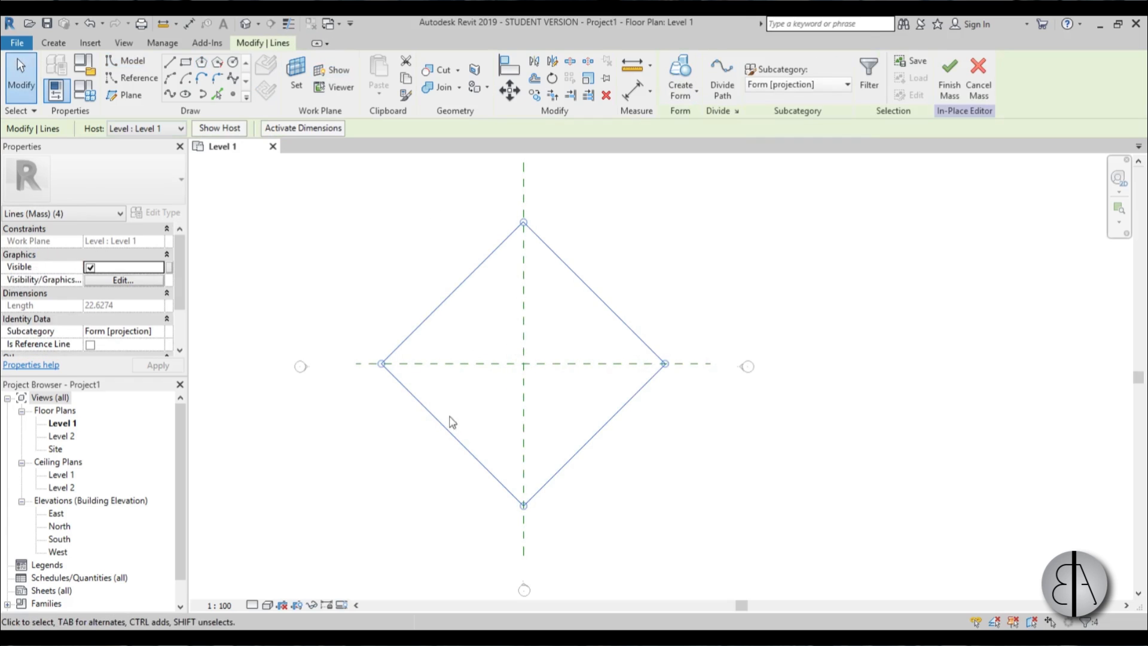
pyautogui.scroll(-2, 568, 418)
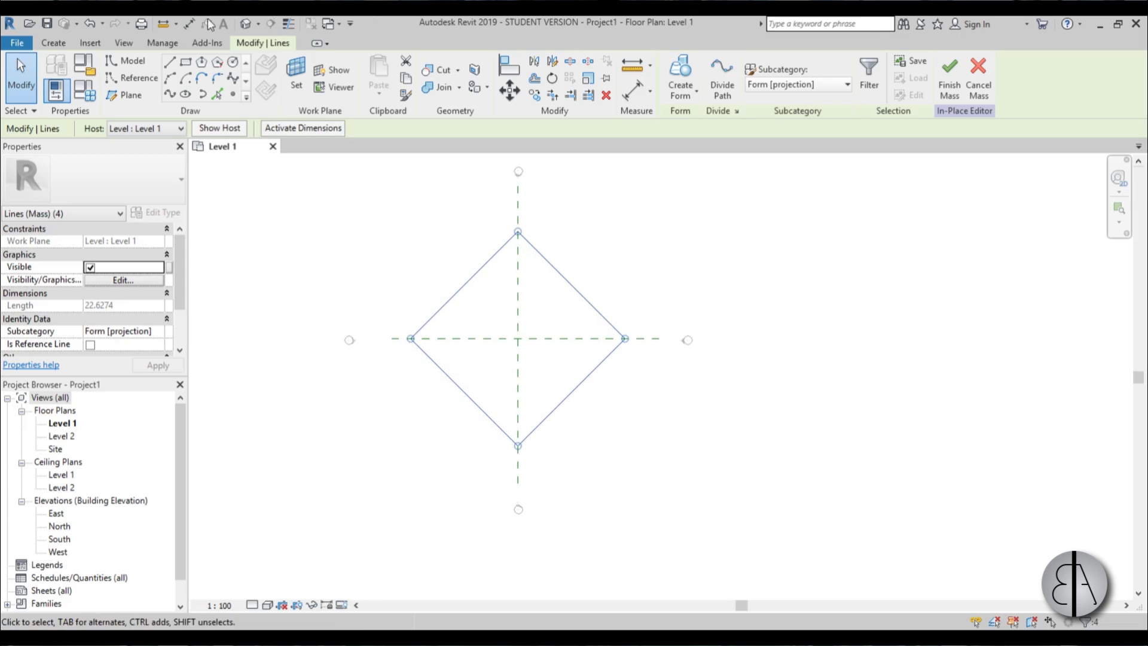
pyautogui.click(245, 24)
pyautogui.moveTo(687, 397)
pyautogui.keyDown('shift'); pyautogui.mouseDown(button='middle')
pyautogui.moveTo(673, 359)
pyautogui.moveTo(674, 414)
pyautogui.mouseUp(button='middle'); pyautogui.keyUp('shift')
pyautogui.press('Tab')
pyautogui.click(656, 359)
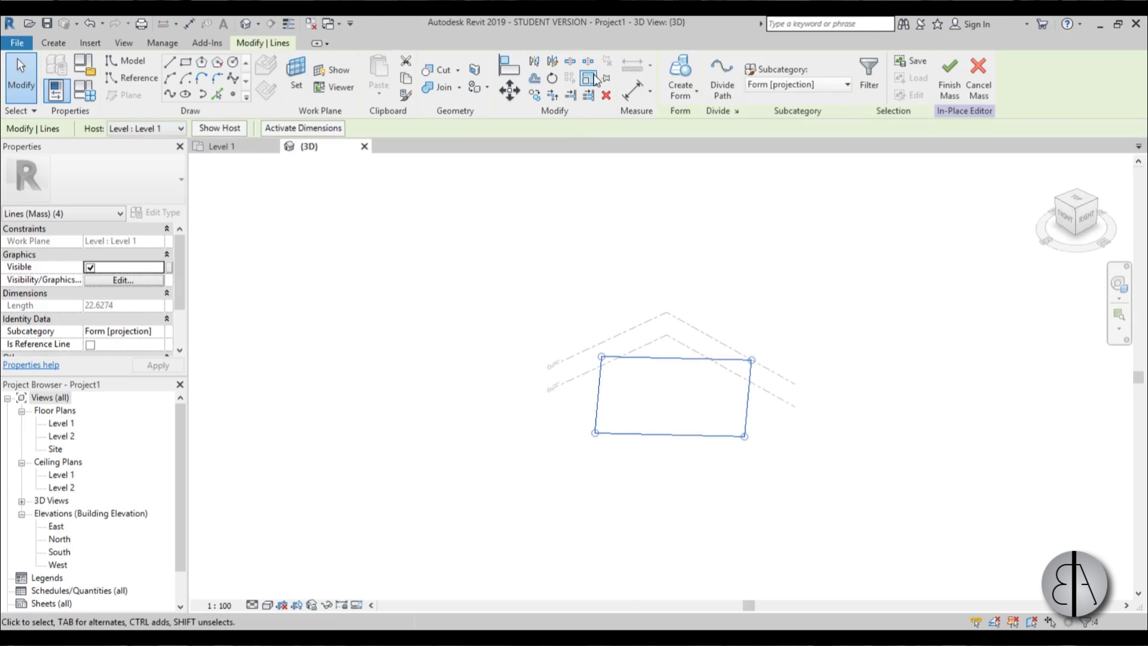
pyautogui.click(683, 73)
# Step: Stretch the top face of the form straight upward in stages until it is a tall, slender tower roughly five times its width
pyautogui.scroll(-3, 592, 359)
pyautogui.keyDown('shift'); pyautogui.moveTo(582, 469); pyautogui.dragTo(637, 402, button='middle'); pyautogui.keyUp('shift')
pyautogui.moveTo(612, 312); pyautogui.dragTo(610, 179)
pyautogui.moveTo(605, 324); pyautogui.dragTo(554, 478, button='middle')
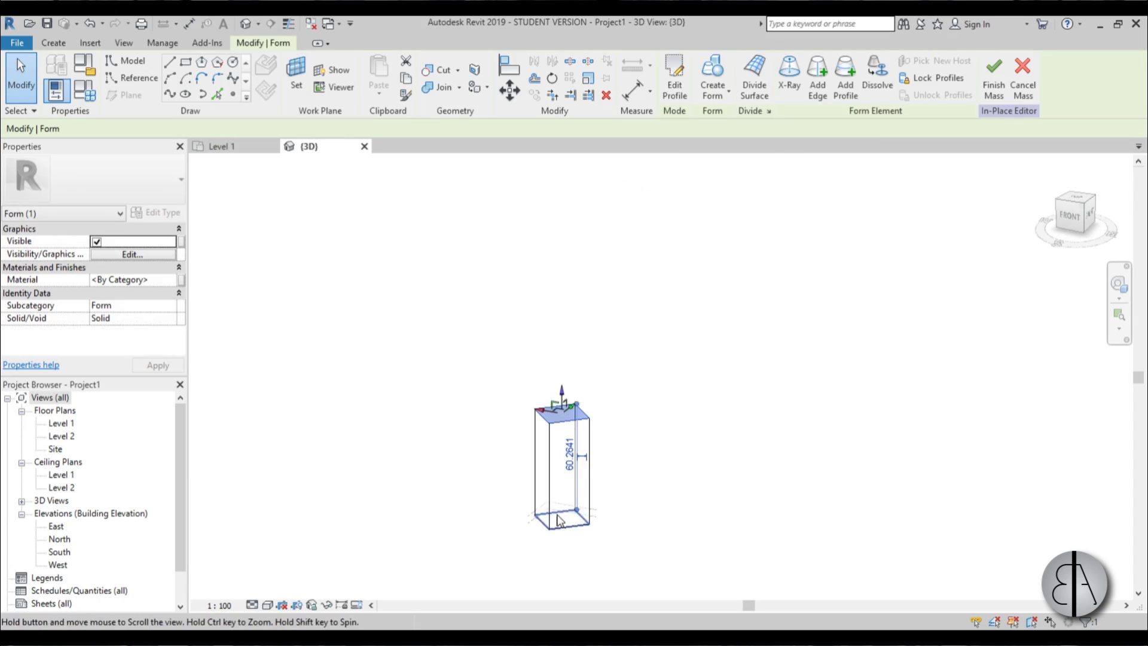
pyautogui.moveTo(562, 391); pyautogui.dragTo(558, 275)
pyautogui.keyDown('shift'); pyautogui.moveTo(681, 510); pyautogui.dragTo(597, 335, button='middle'); pyautogui.keyUp('shift')
pyautogui.moveTo(562, 264); pyautogui.dragTo(559, 169)
pyautogui.press('Escape')
pyautogui.keyDown('shift'); pyautogui.moveTo(674, 402); pyautogui.dragTo(687, 459, button='middle'); pyautogui.keyUp('shift')
pyautogui.moveTo(662, 295); pyautogui.dragTo(604, 371, button='middle')
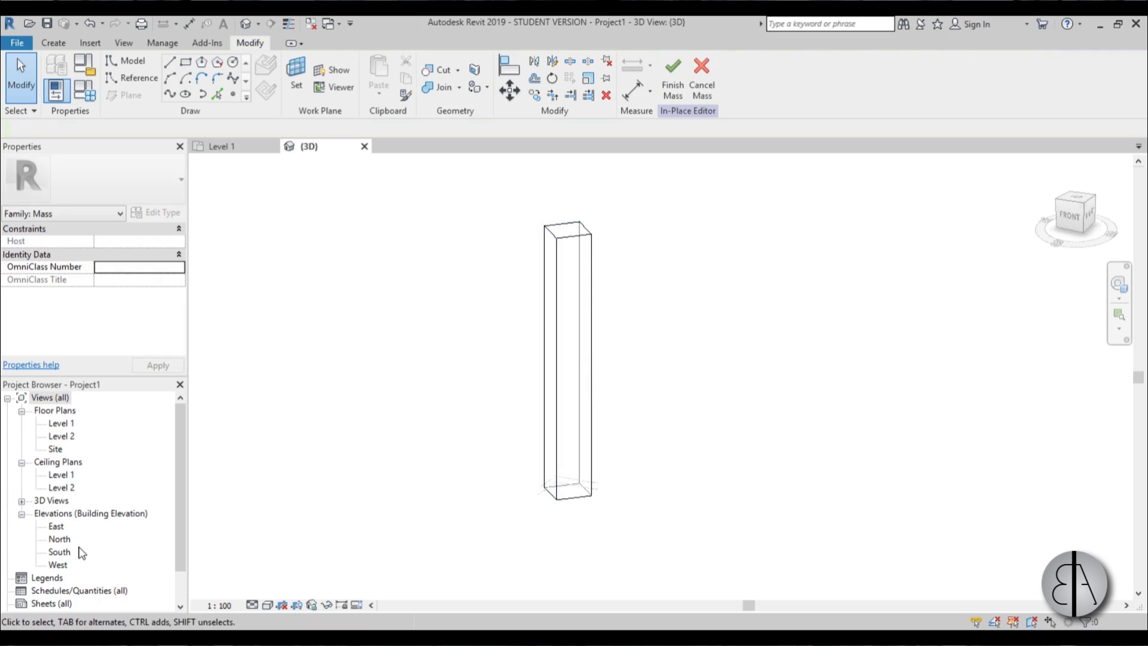
# Step: Open the Level 1 plan and the East elevation, and show the whole tower in the elevation
pyautogui.doubleClick(61, 424)
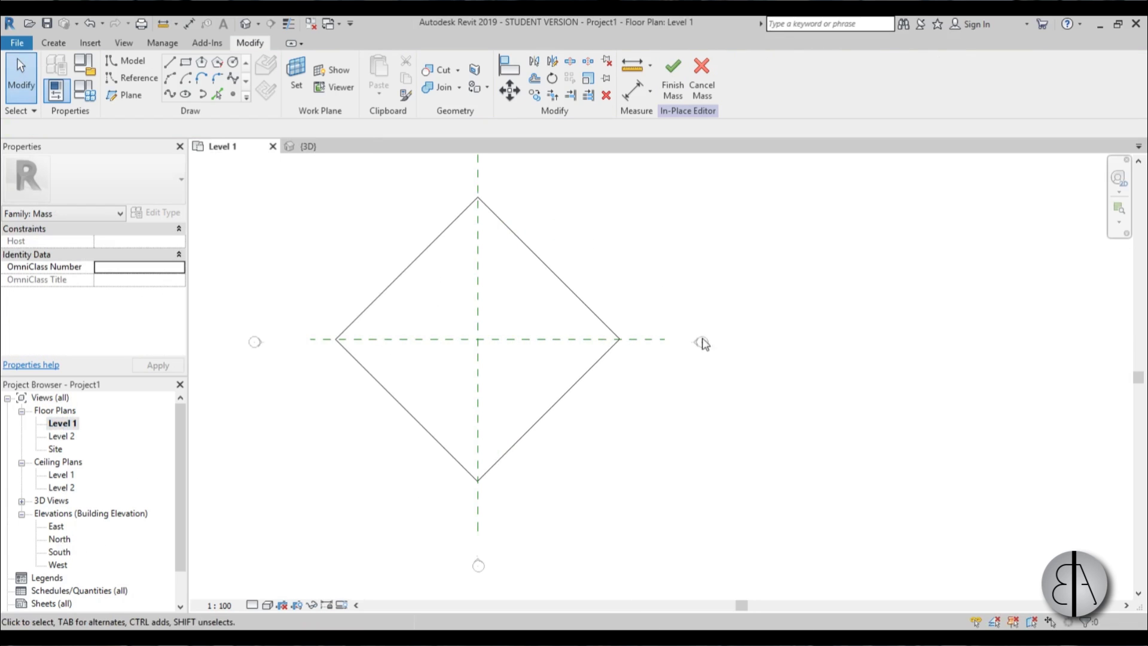
pyautogui.doubleClick(56, 527)
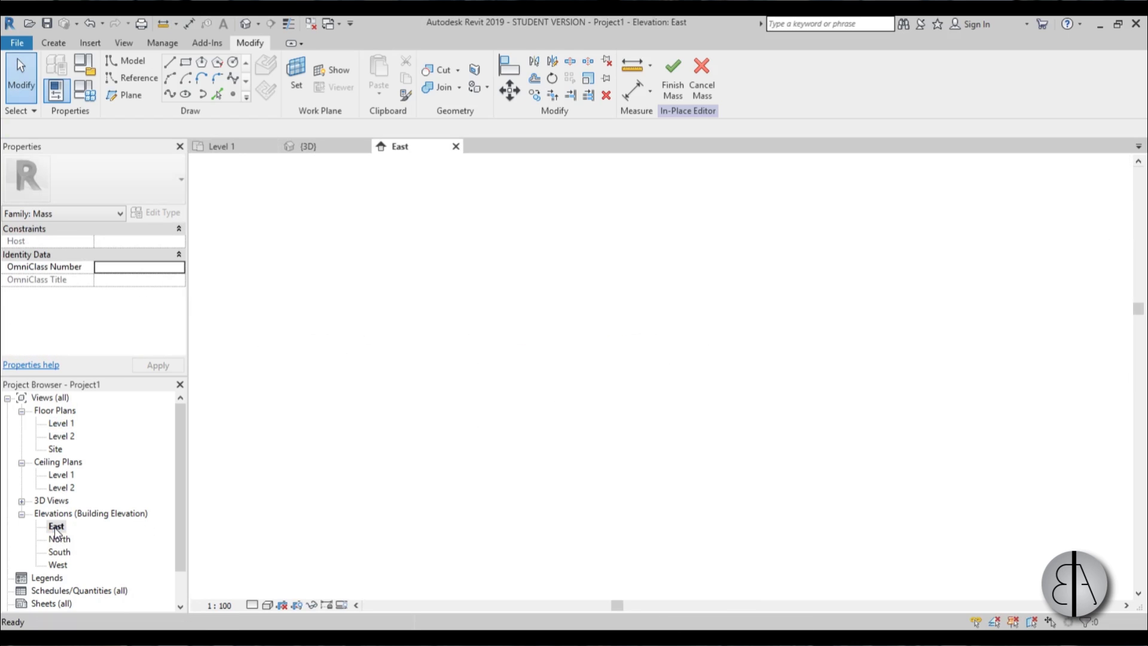
pyautogui.scroll(-4, 328, 293)
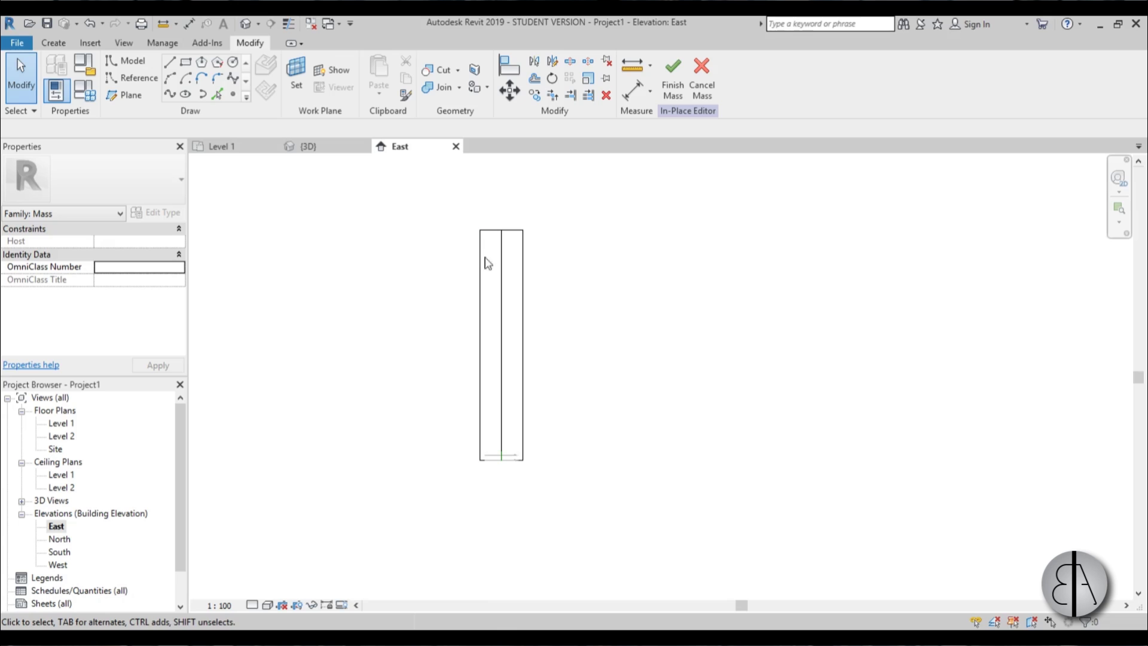
pyautogui.moveTo(556, 314); pyautogui.dragTo(533, 349, button='middle')
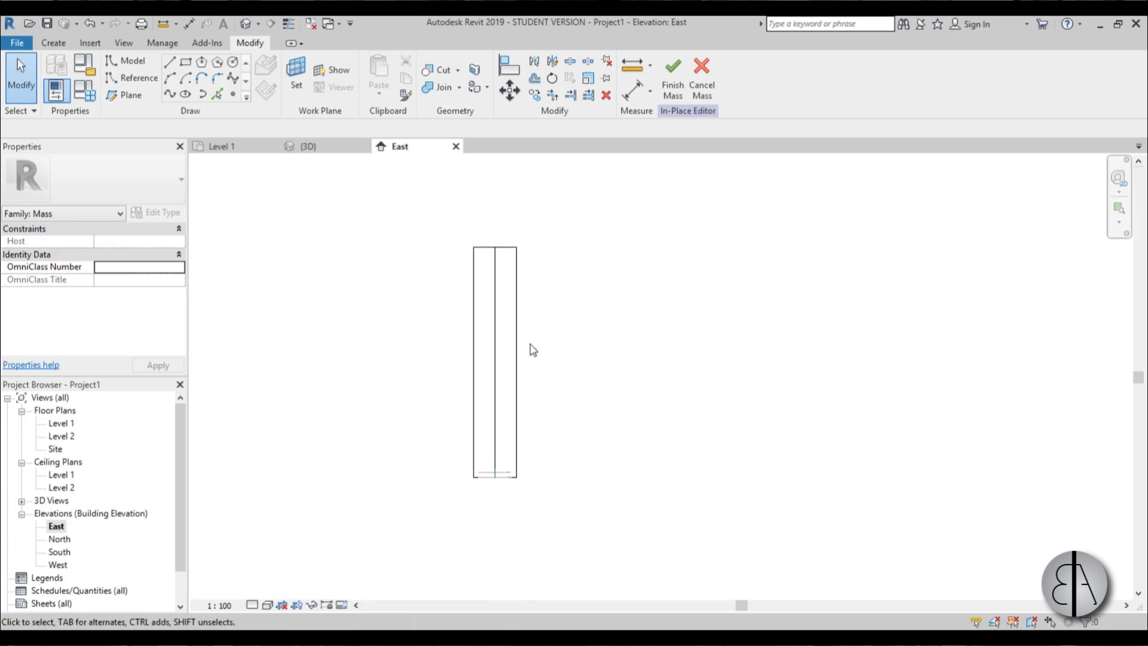
# Step: Start a start-end-radius arc in the East elevation, with Reference Plane : l/r as work plane and drawing on the work plane
pyautogui.click(171, 77)
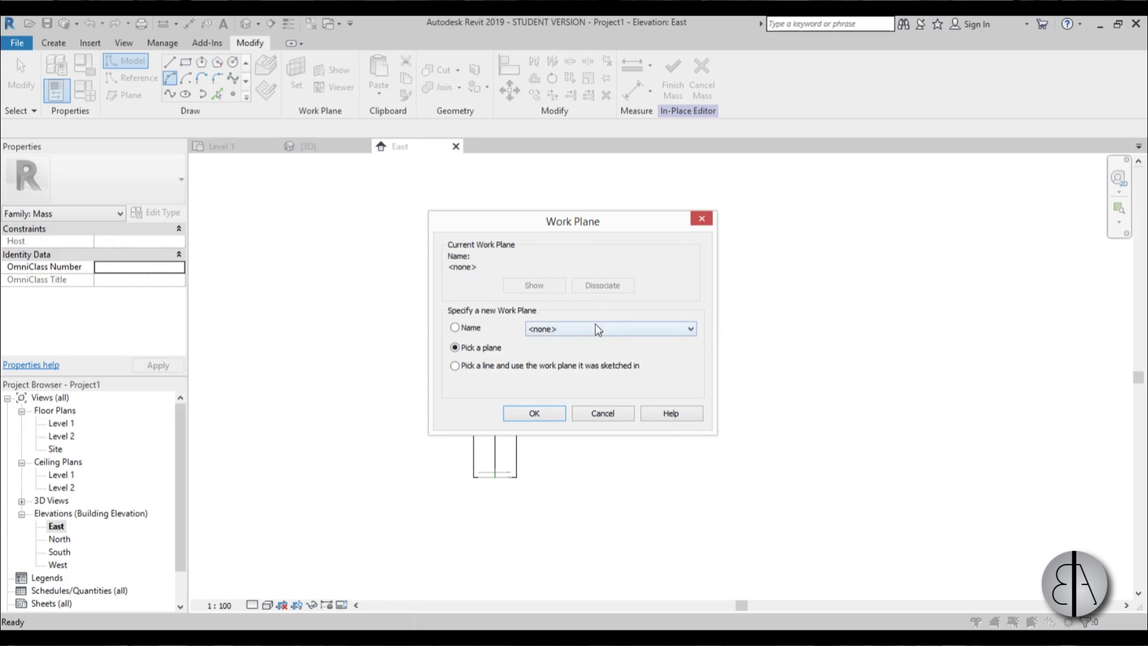
pyautogui.click(476, 328)
pyautogui.click(576, 328)
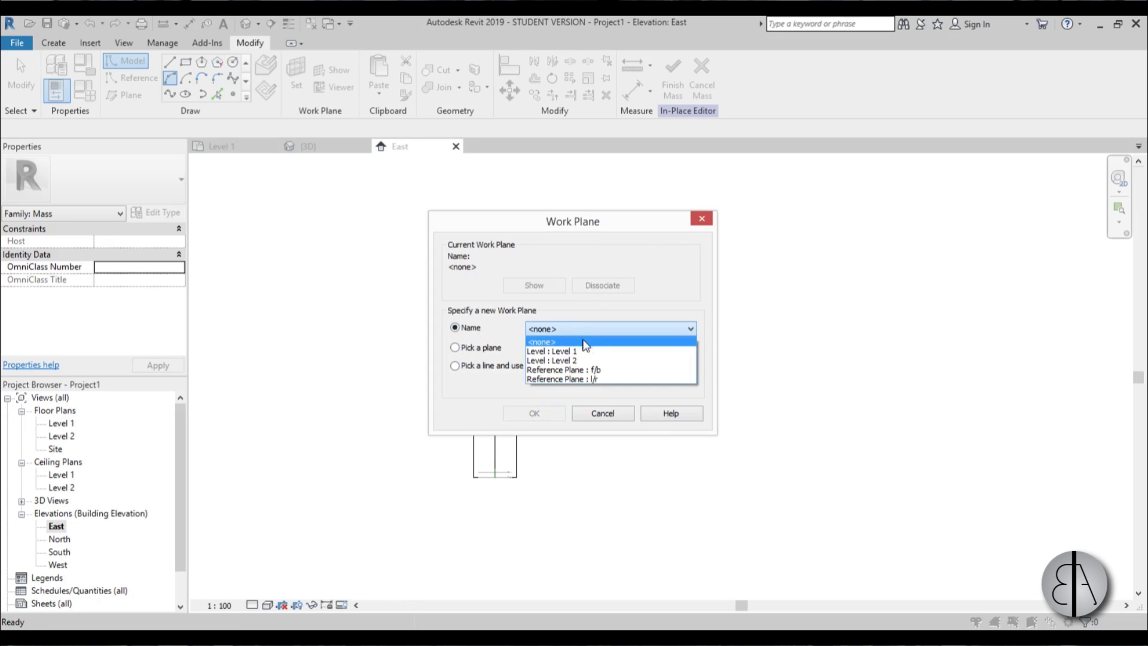
pyautogui.click(562, 381)
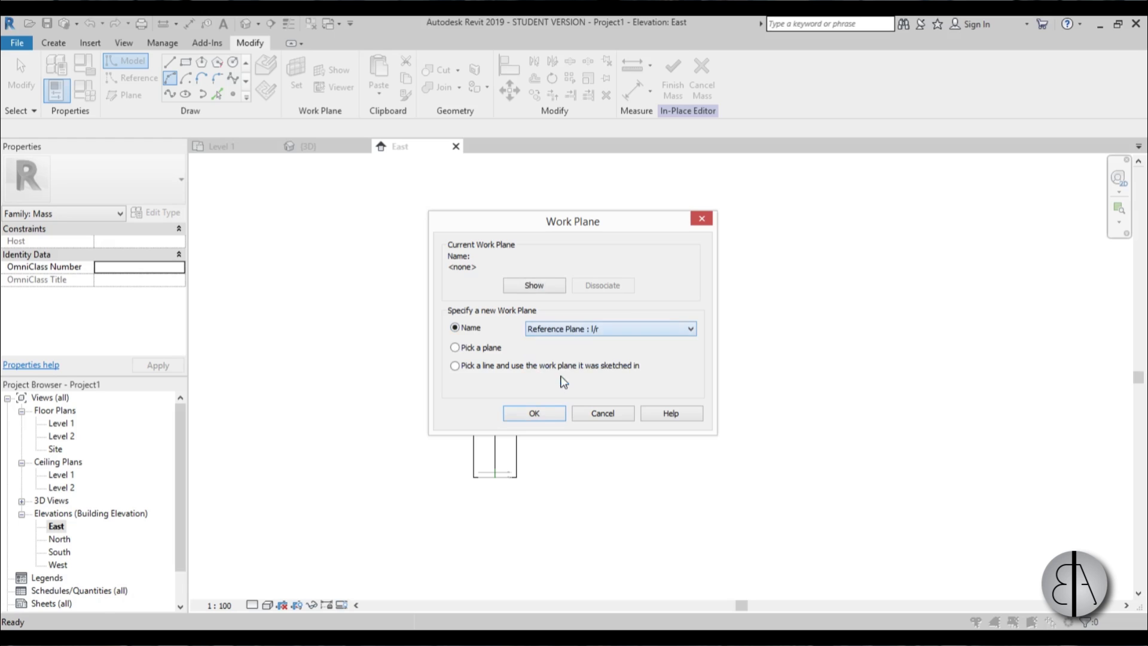
pyautogui.click(544, 410)
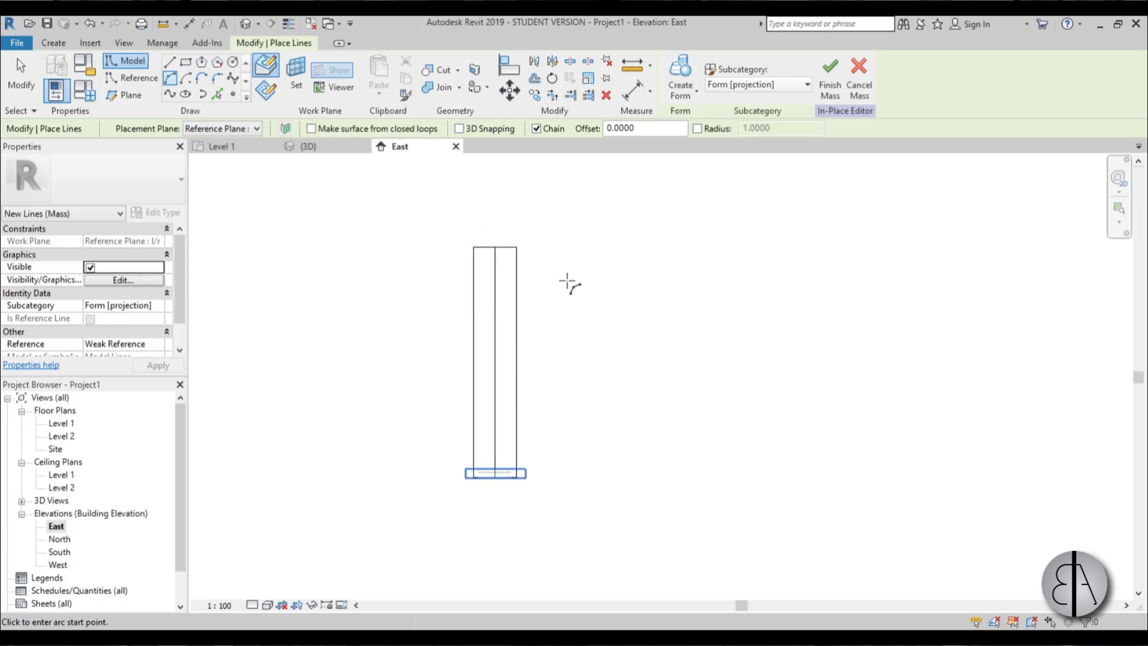
pyautogui.click(265, 93)
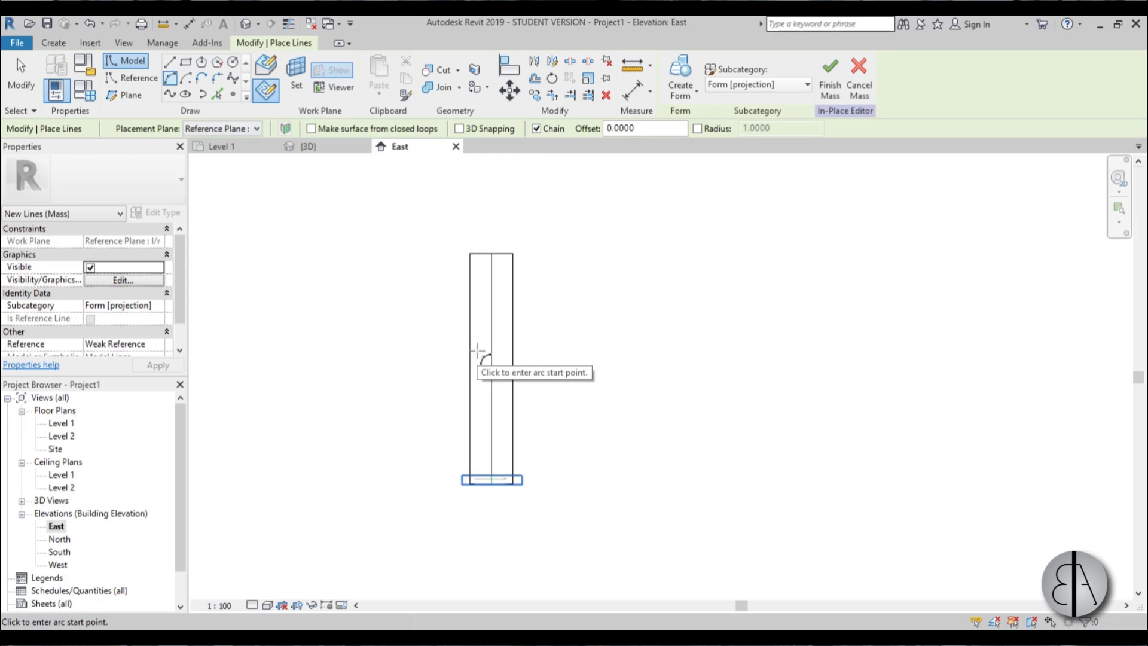
# Step: Draw a shallow outward-bowed arc about 148 m long from the tower's left edge above the base to the top edge just left of centre
pyautogui.scroll(2, 457, 469)
pyautogui.moveTo(487, 503); pyautogui.dragTo(463, 558, button='middle')
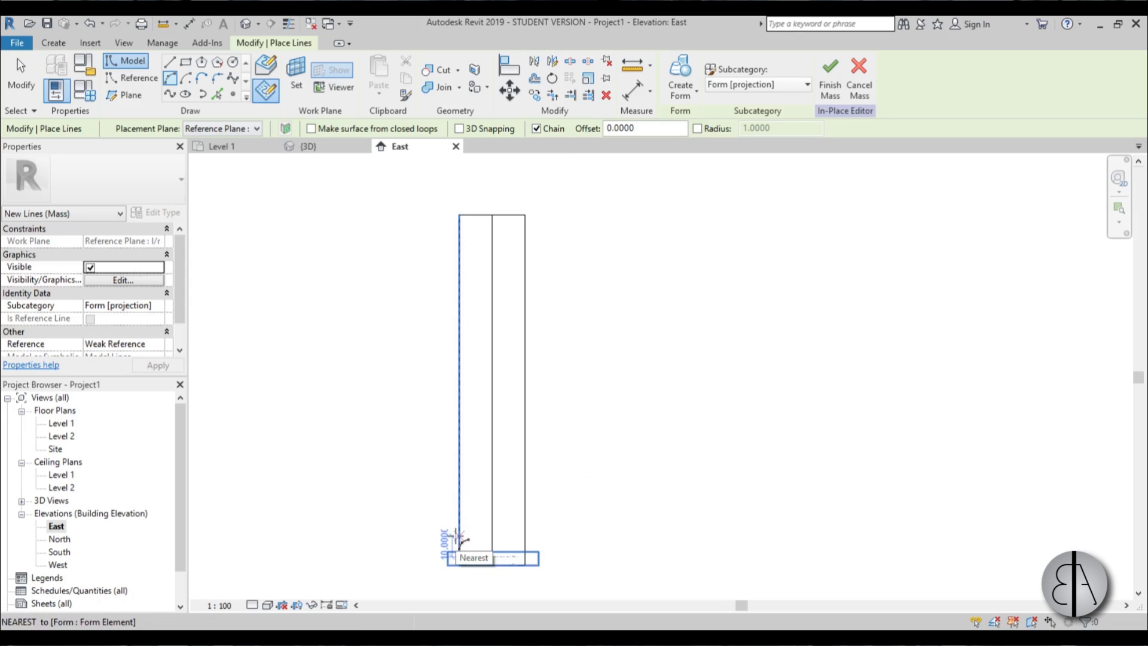
pyautogui.scroll(-1, 463, 531)
pyautogui.scroll(1, 442, 505)
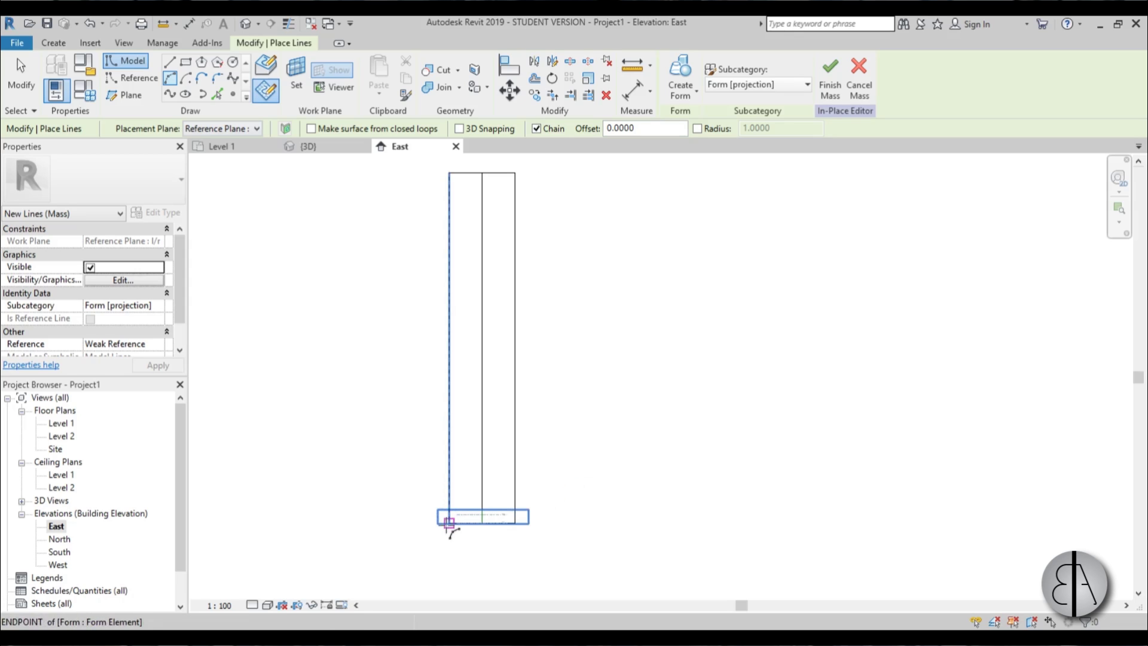
pyautogui.click(450, 522)
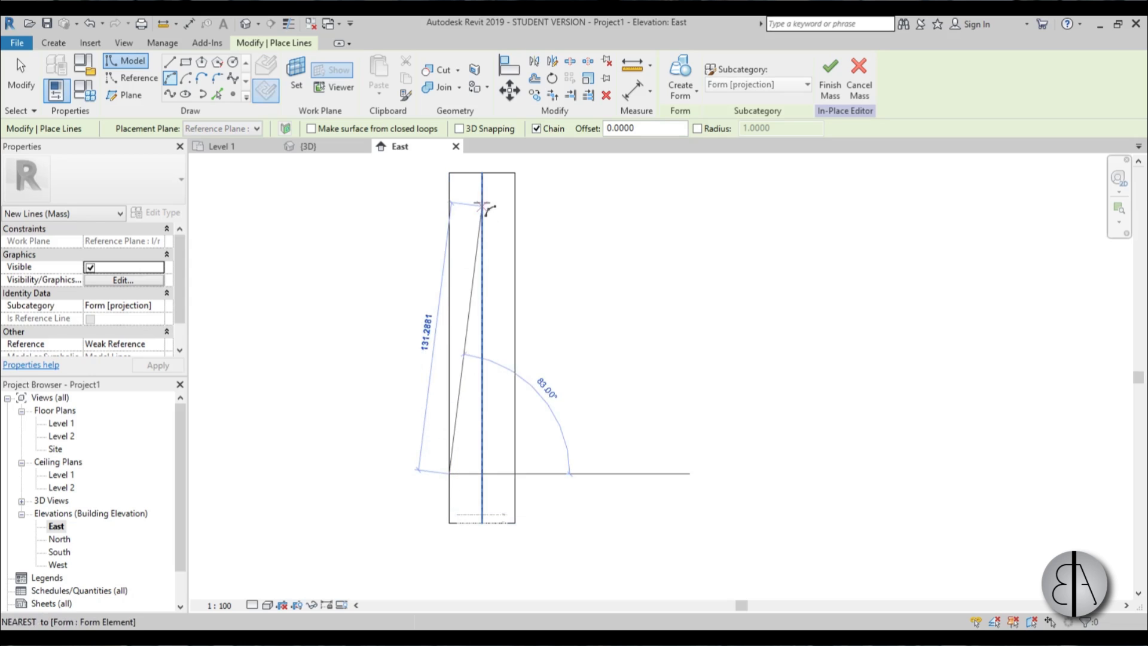
pyautogui.scroll(3, 469, 174)
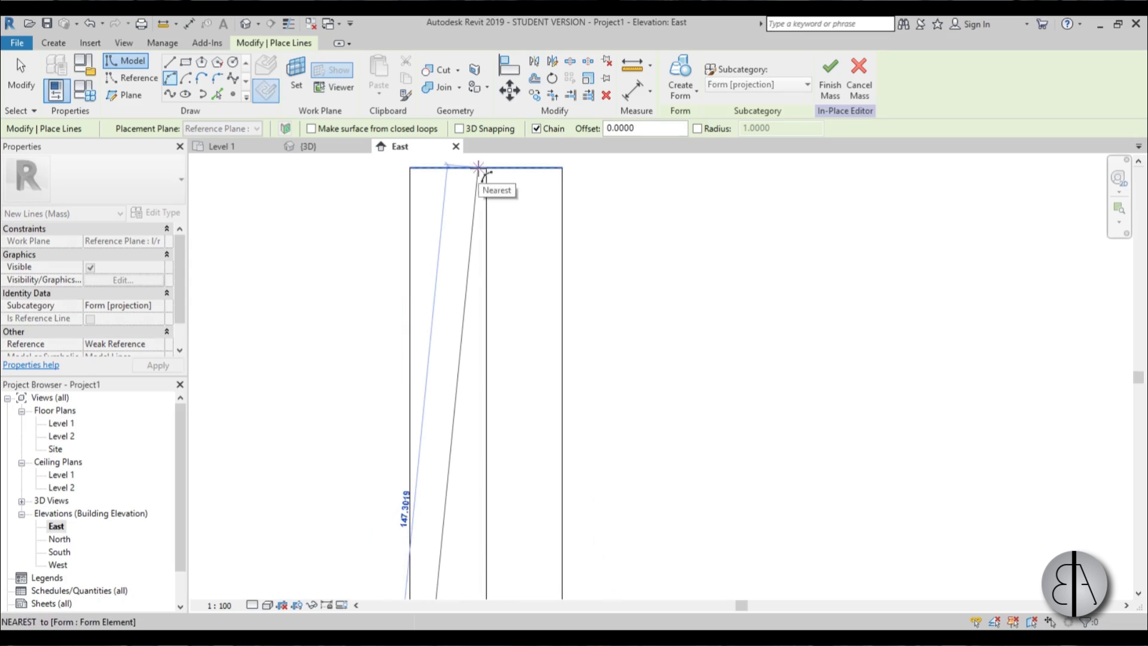
pyautogui.scroll(3, 477, 170)
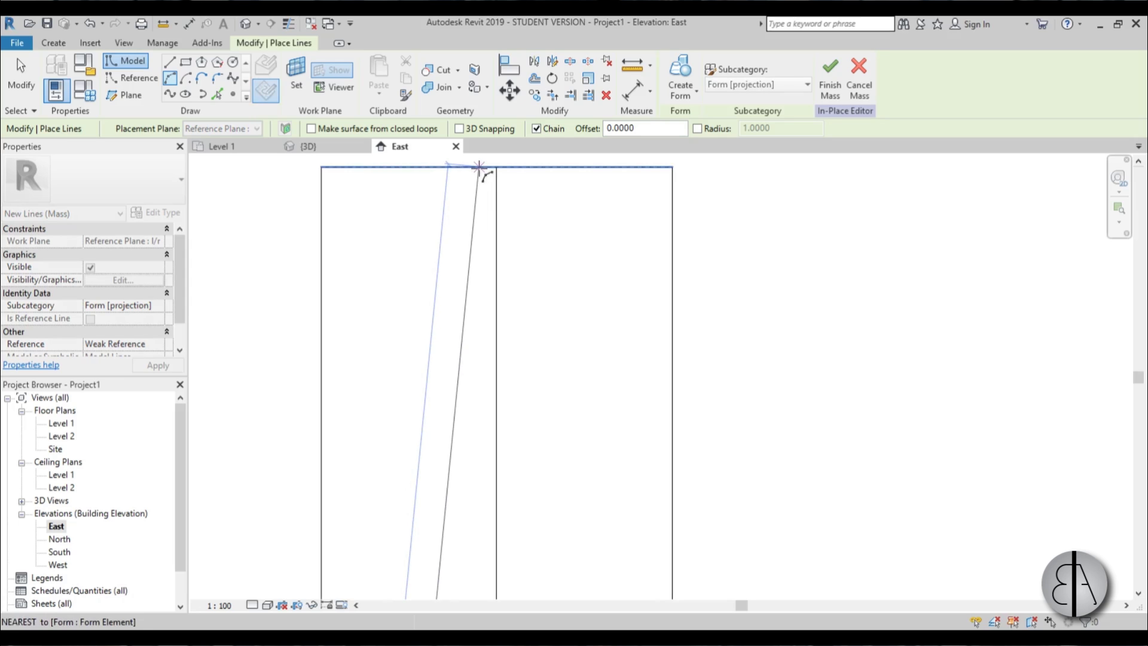
pyautogui.click(480, 168)
pyautogui.scroll(-3, 482, 167)
pyautogui.moveTo(444, 366); pyautogui.dragTo(477, 249, button='middle')
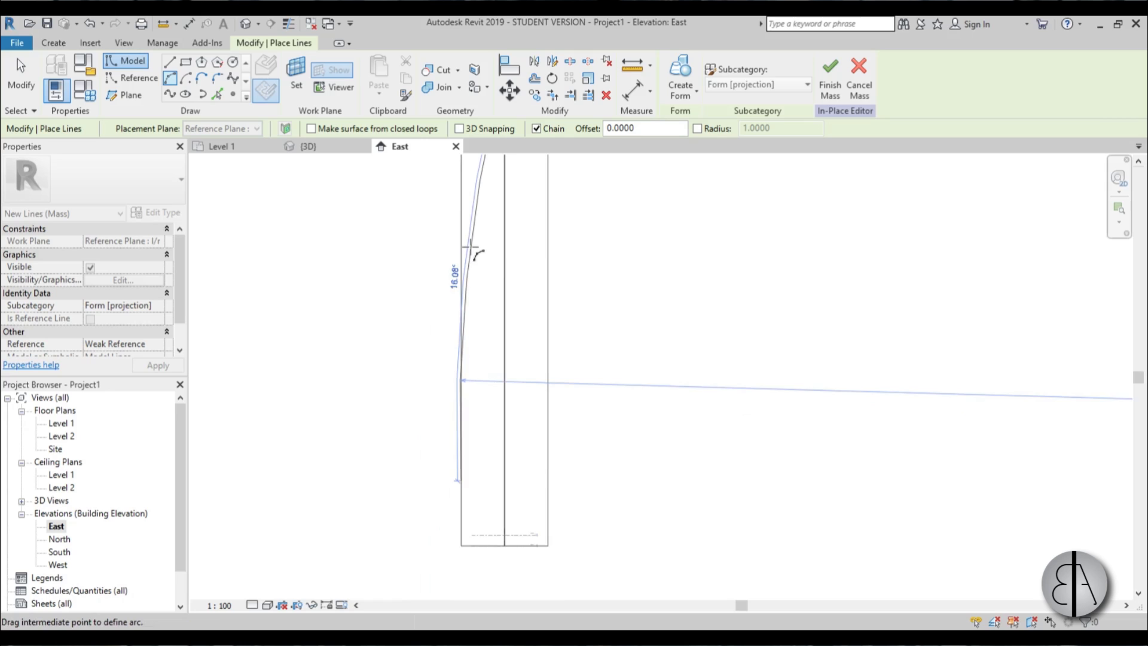
pyautogui.click(475, 250)
pyautogui.scroll(-2, 482, 379)
pyautogui.moveTo(482, 379)
pyautogui.mouseDown(button='middle')
pyautogui.moveTo(481, 322)
pyautogui.moveTo(482, 371)
pyautogui.mouseUp(button='middle')
pyautogui.scroll(1, 482, 371)
pyautogui.press('Escape')
pyautogui.press('Escape')
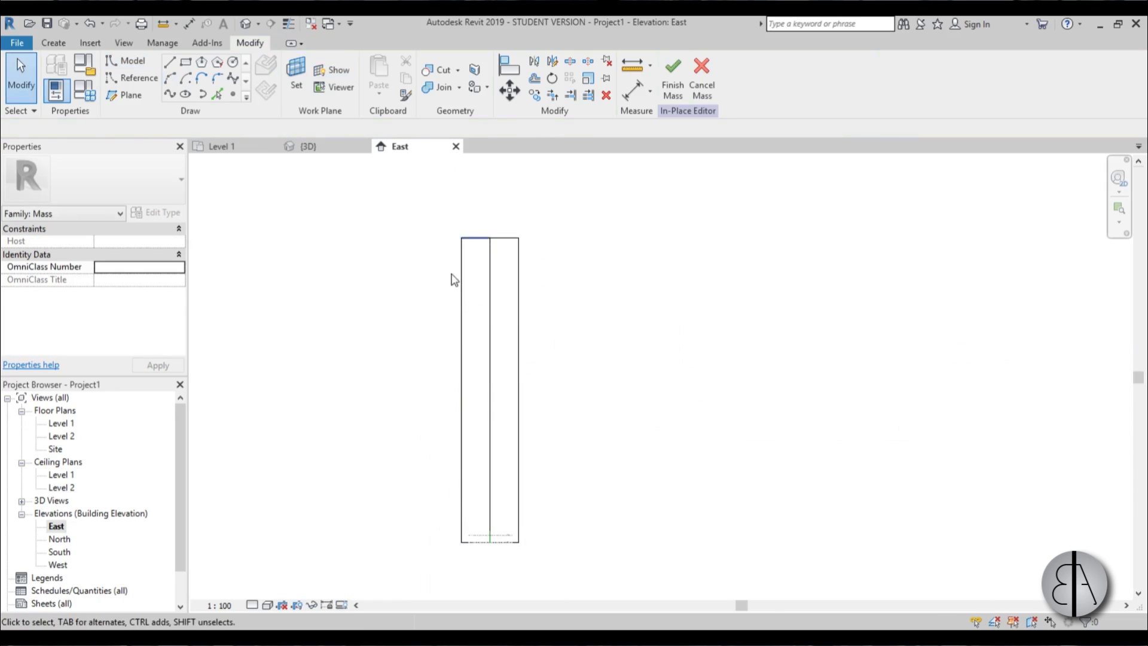
# Step: Display the elevation in Wireframe and mirror the arc about the tower's central vertical edge
pyautogui.click(269, 604)
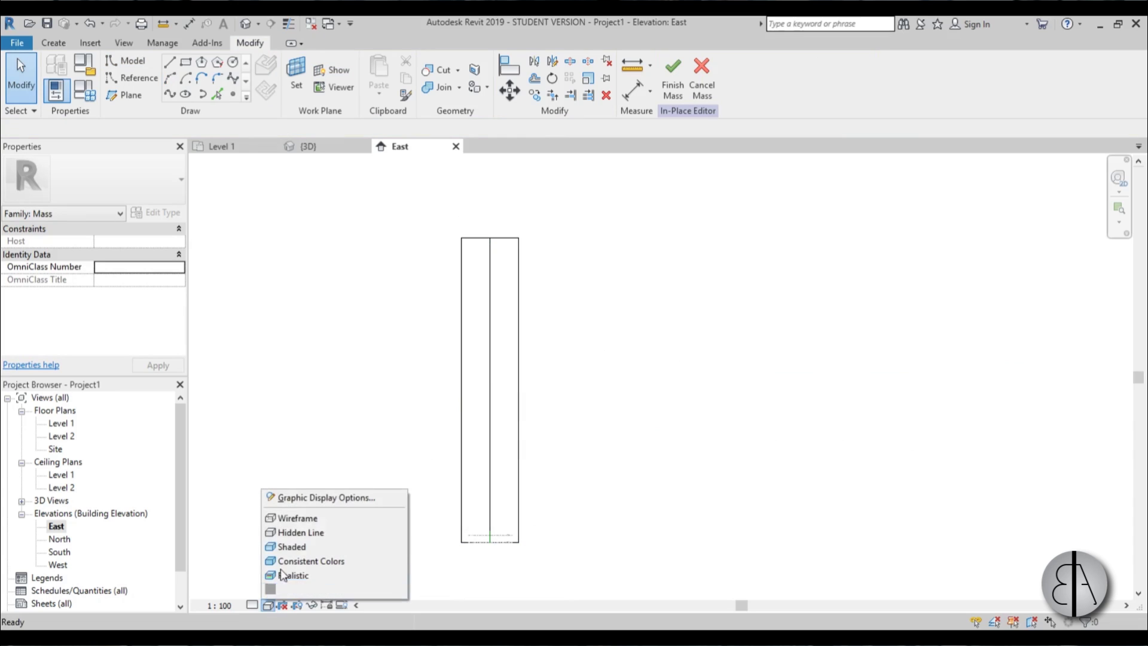
pyautogui.click(302, 518)
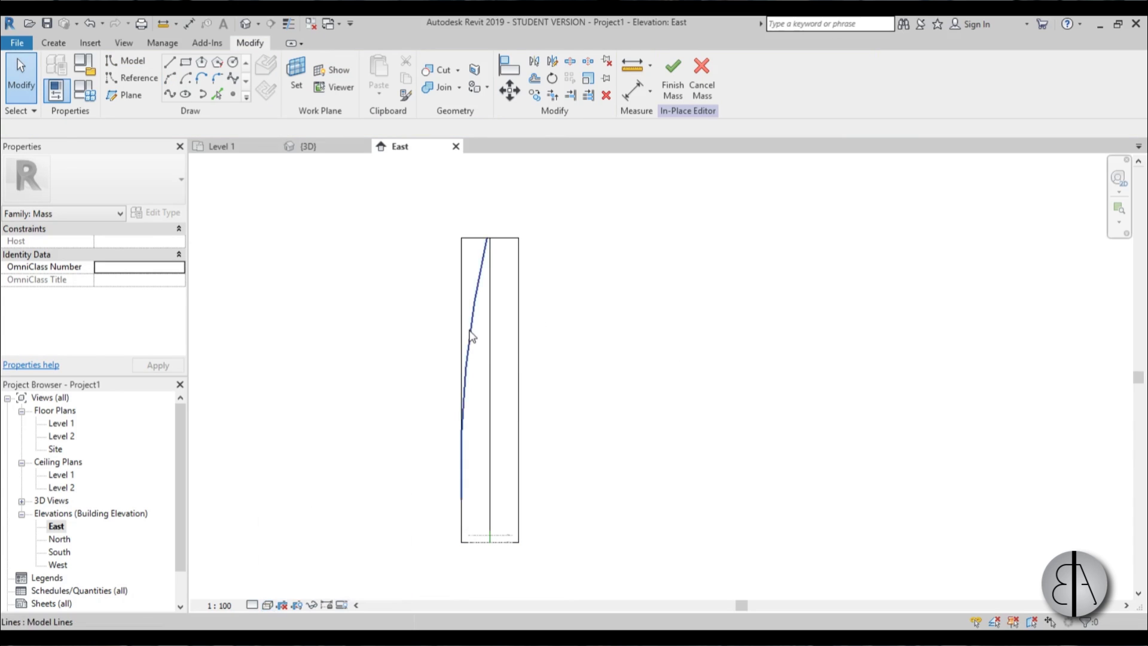
pyautogui.click(472, 337)
pyautogui.scroll(1, 544, 359)
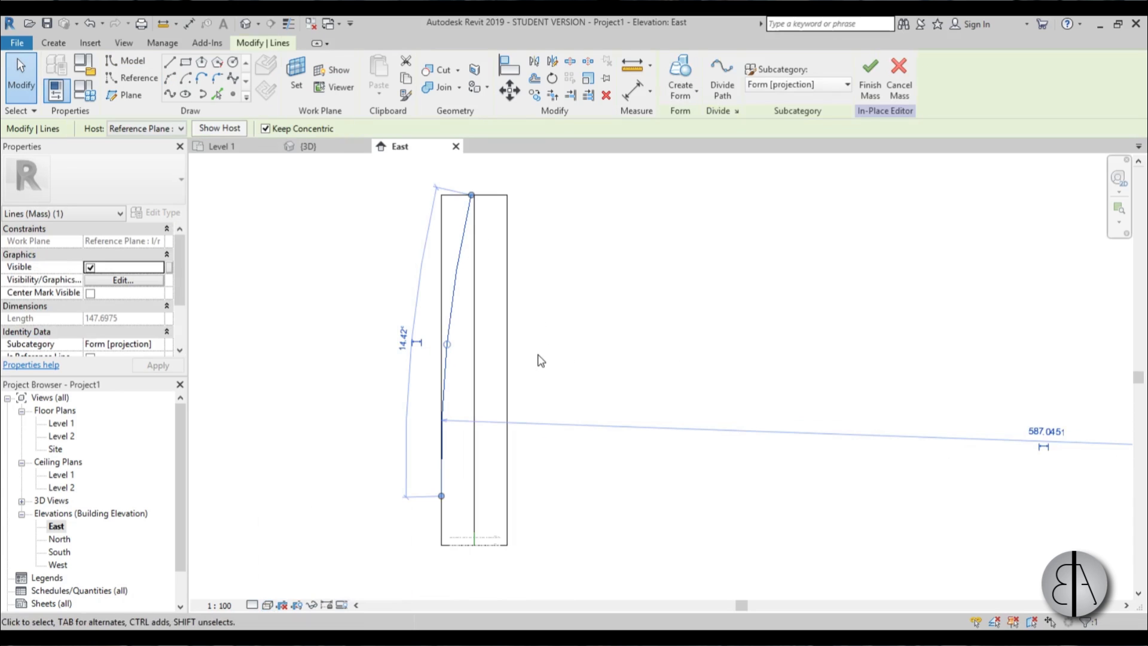
pyautogui.press('m')
pyautogui.press('m')
pyautogui.click(472, 341)
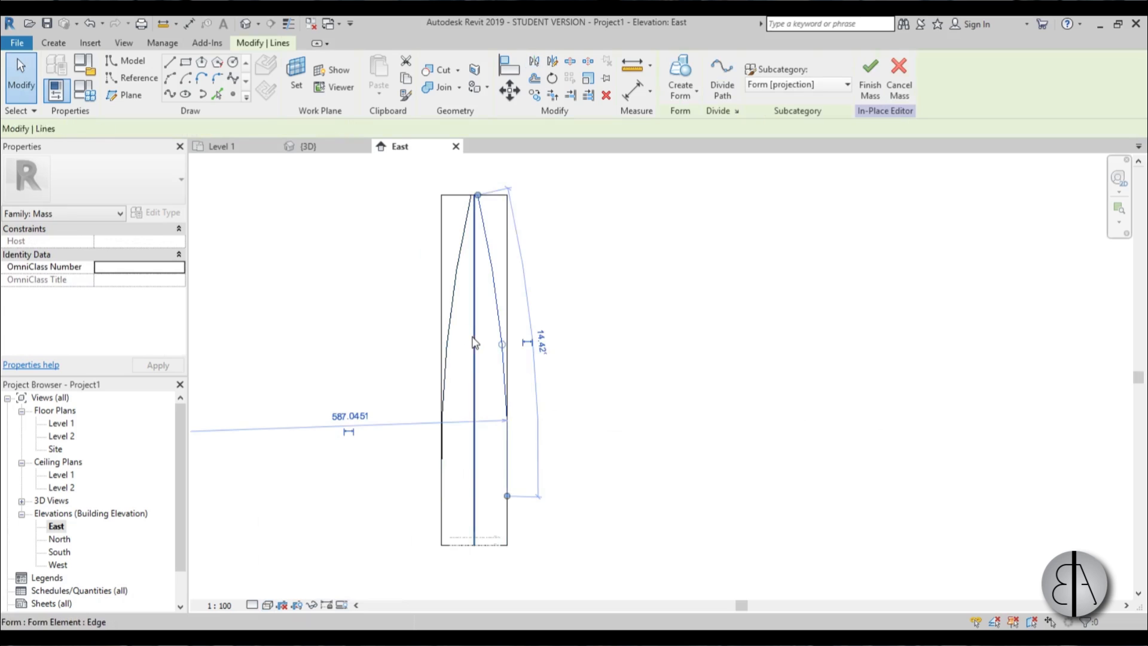
# Step: Extend the two mirrored arcs with Trim/Extend to Corner so they meet in a point above the tower's top
pyautogui.click(477, 188)
pyautogui.scroll(3, 477, 188)
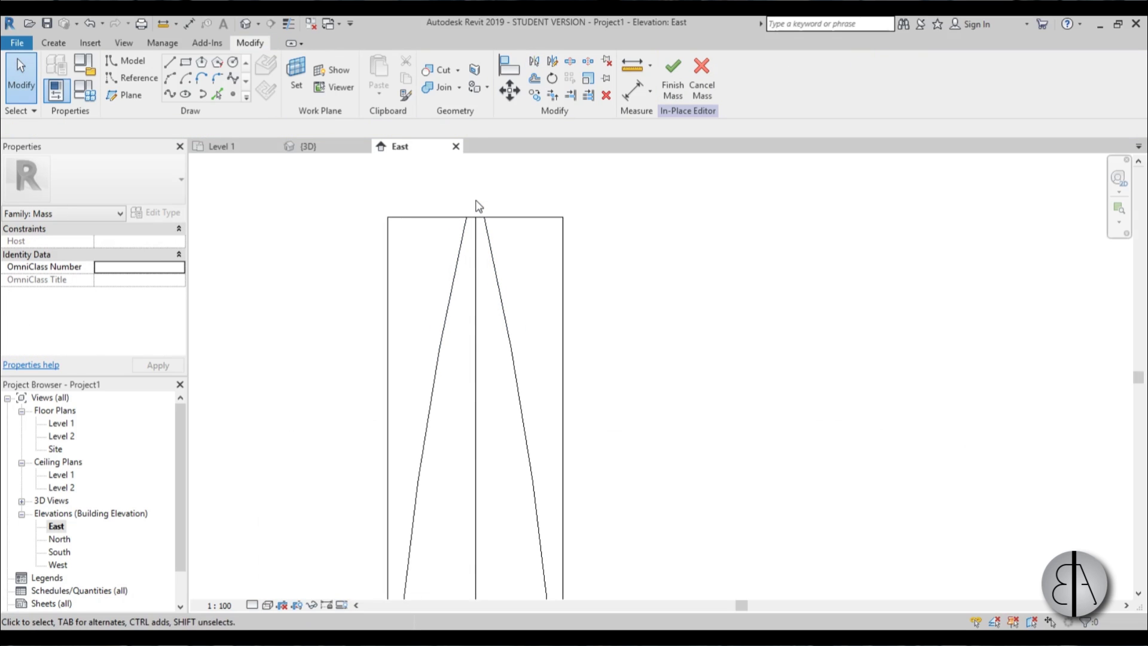
pyautogui.click(483, 231)
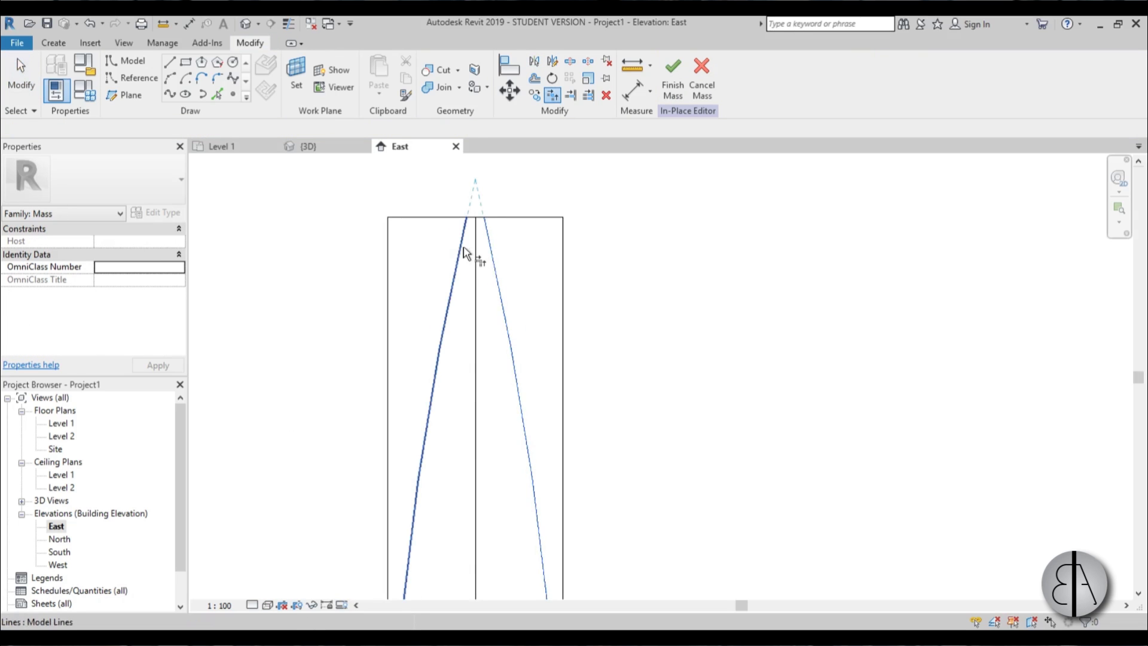
pyautogui.click(464, 251)
pyautogui.scroll(3, 480, 215)
pyautogui.moveTo(479, 210); pyautogui.dragTo(478, 261, button='middle')
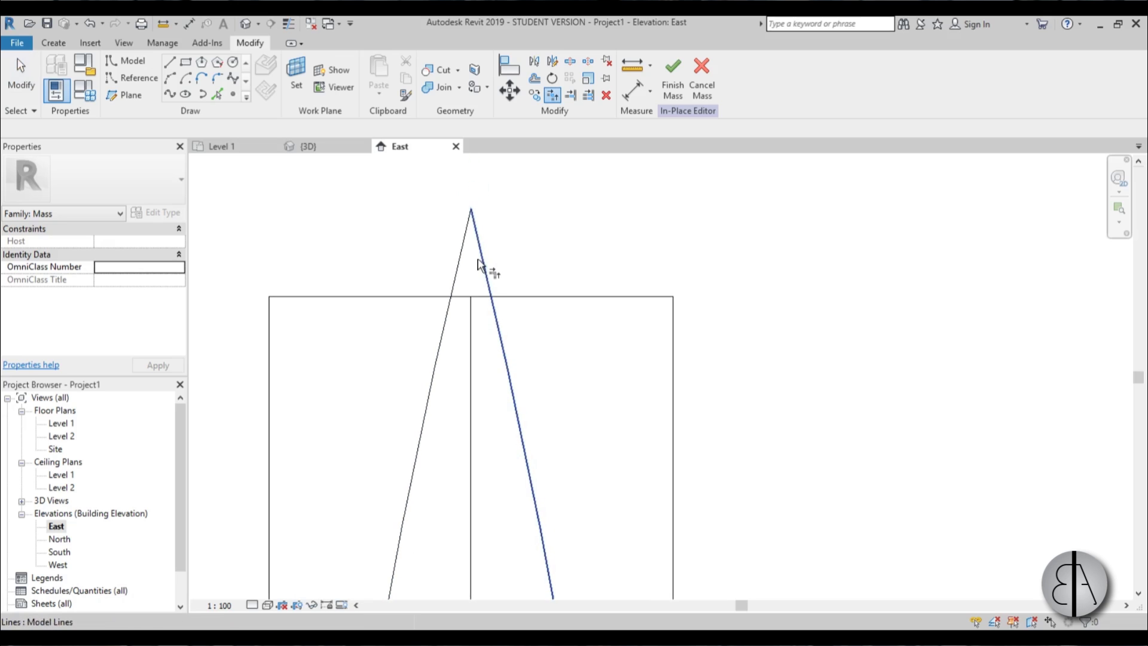
pyautogui.click(217, 83)
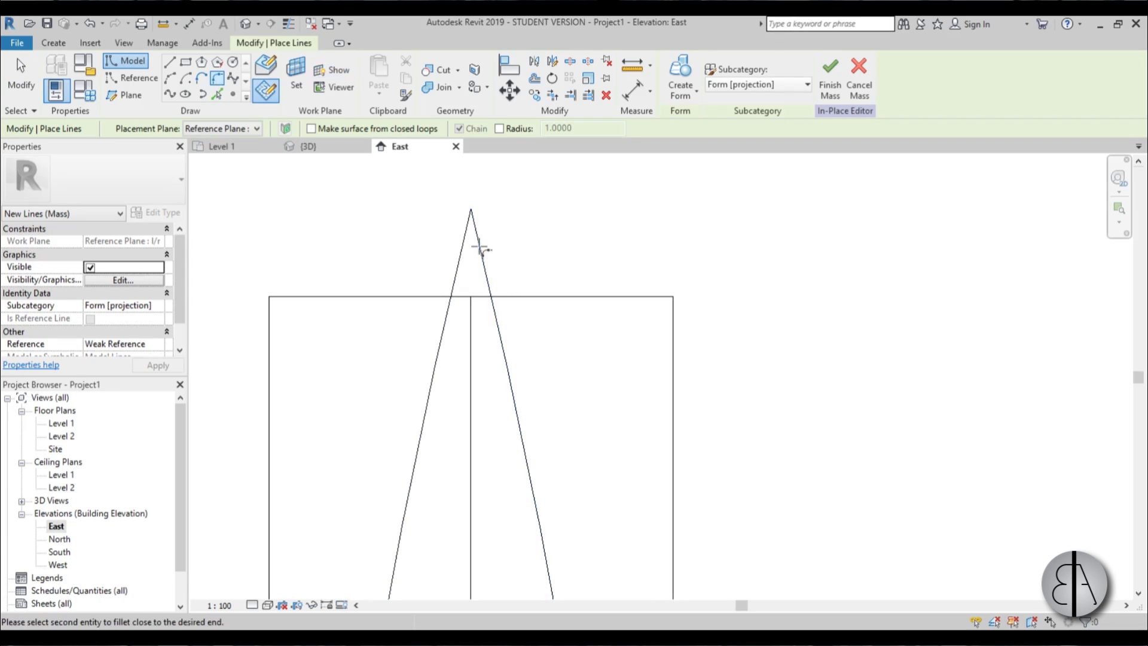
pyautogui.press('Escape')
pyautogui.press('Escape')
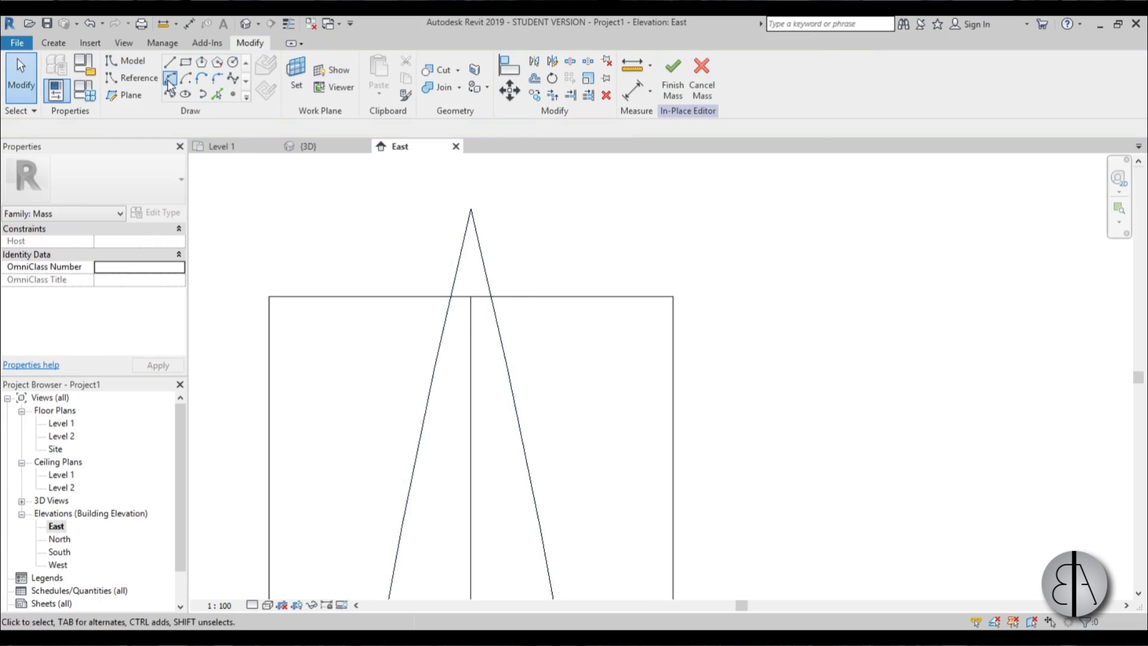
# Step: Draw a semicircular arc of about 2.2 m radius between the two long arcs, just below the tower's top edge
pyautogui.press('l')
pyautogui.press('i')
pyautogui.click(489, 329)
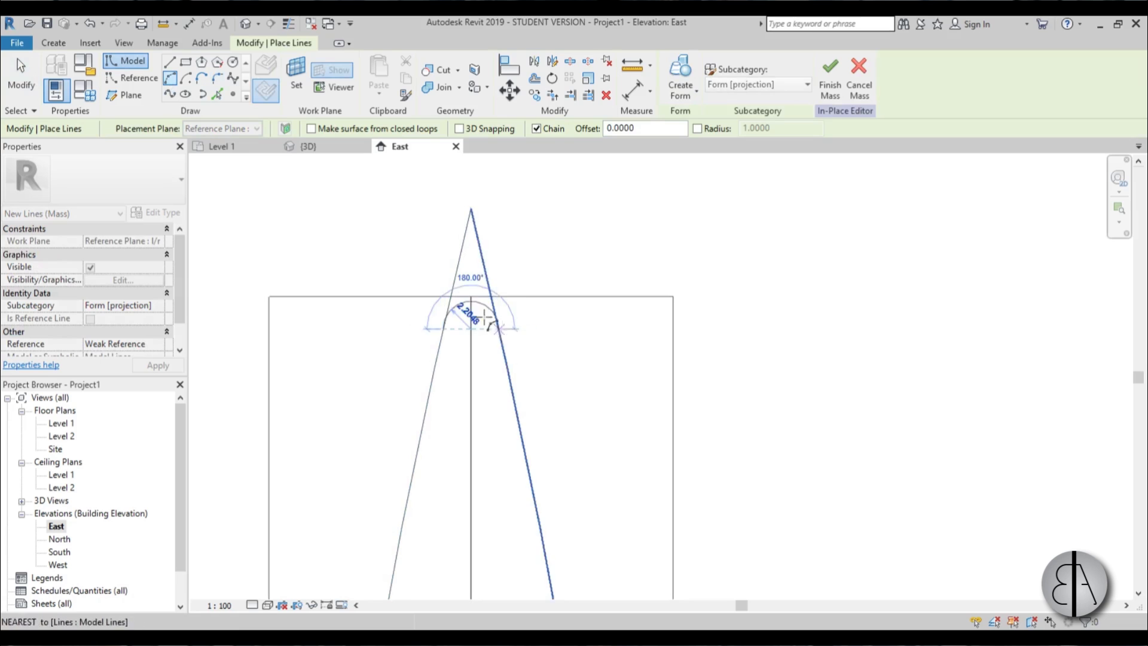
pyautogui.press('Escape')
pyautogui.press('Escape')
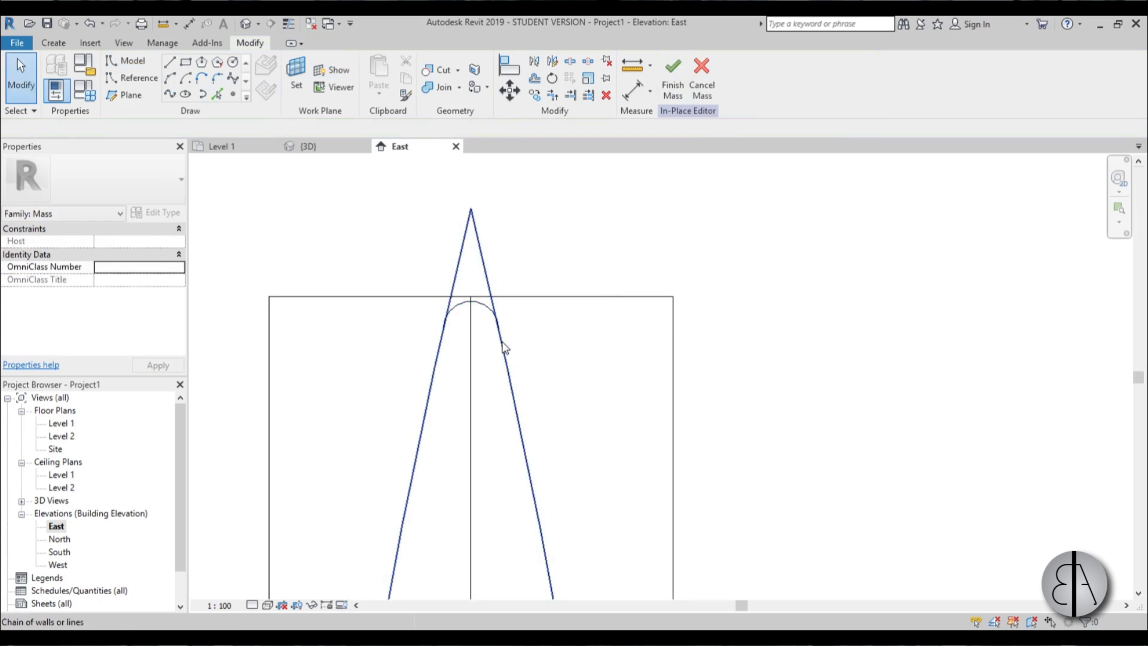
# Step: Shorten both long arcs to the ends of the small top arc, removing the pointed tip above it
pyautogui.click(504, 343)
pyautogui.click(456, 199)
pyautogui.click(479, 242)
pyautogui.click(500, 249)
pyautogui.click(484, 250)
pyautogui.moveTo(471, 211); pyautogui.dragTo(500, 326)
pyautogui.click(492, 282)
pyautogui.click(459, 269)
pyautogui.moveTo(470, 209); pyautogui.dragTo(448, 329)
pyautogui.click(502, 281)
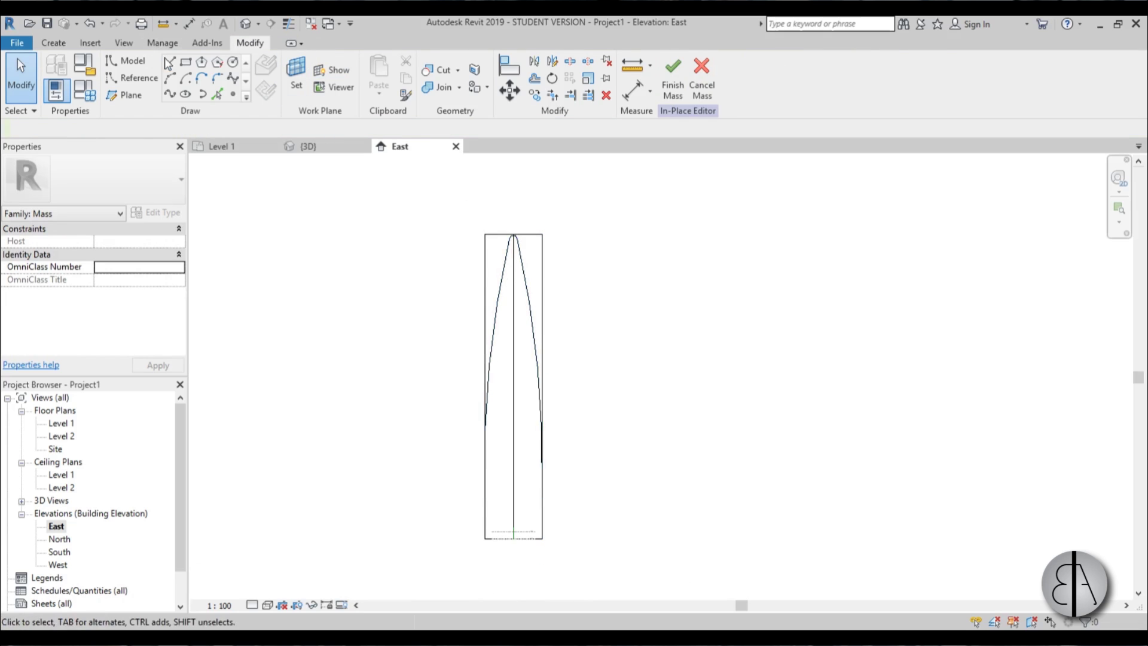
# Step: Close the profile with straight lines around the tower's top, about 85 m wide and 154 m high, joining the lower ends of both arcs
pyautogui.click(169, 61)
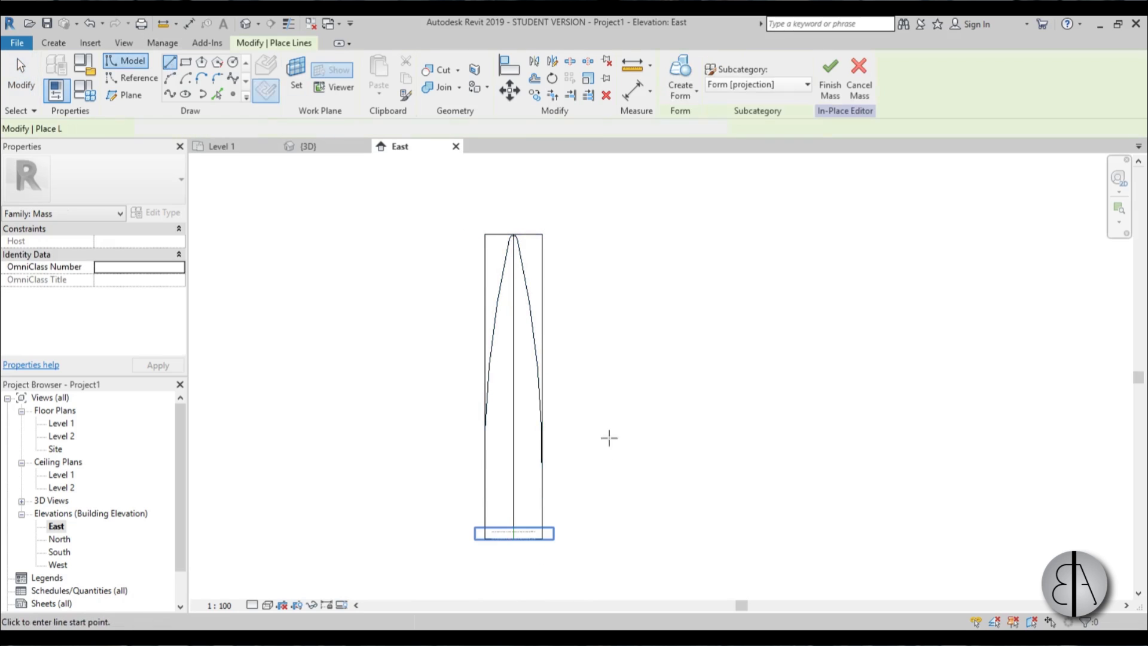
pyautogui.click(541, 496)
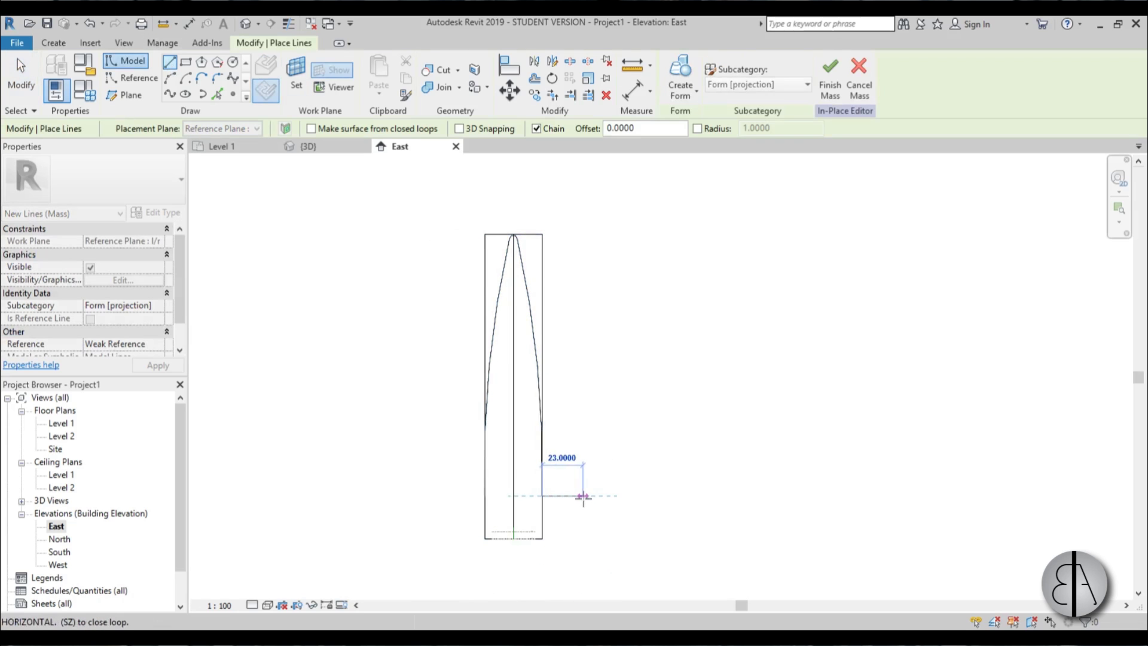
pyautogui.click(585, 495)
pyautogui.click(584, 221)
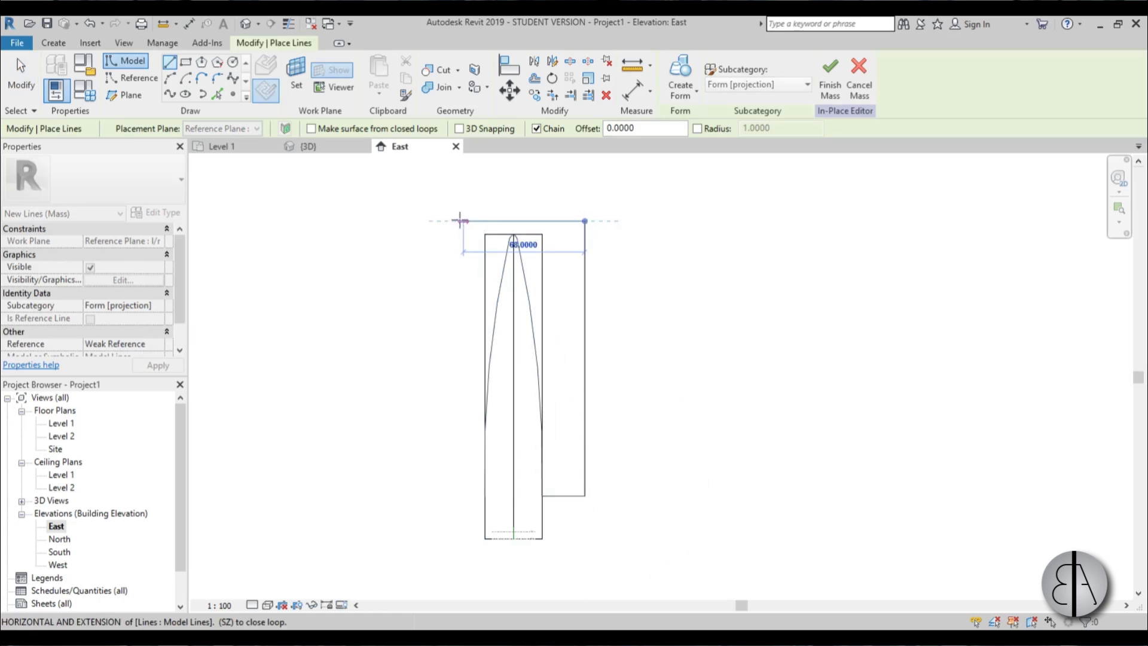
pyautogui.click(432, 221)
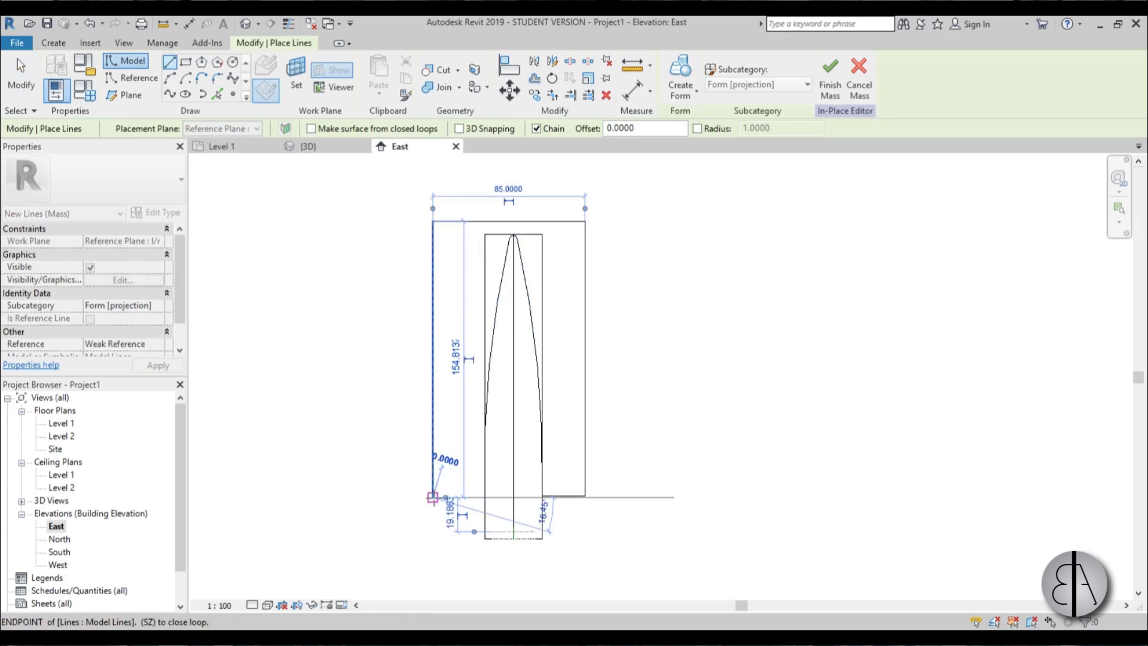
pyautogui.click(433, 496)
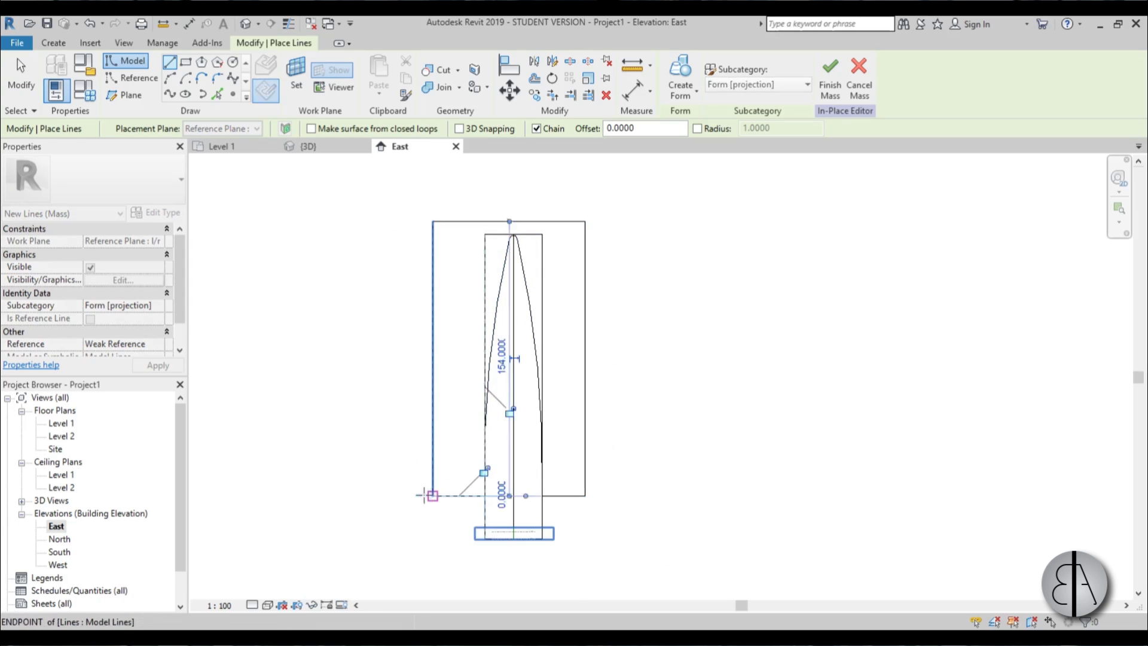
pyautogui.press('Escape')
pyautogui.press('Escape')
pyautogui.scroll(5, 432, 496)
pyautogui.scroll(-6, 431, 496)
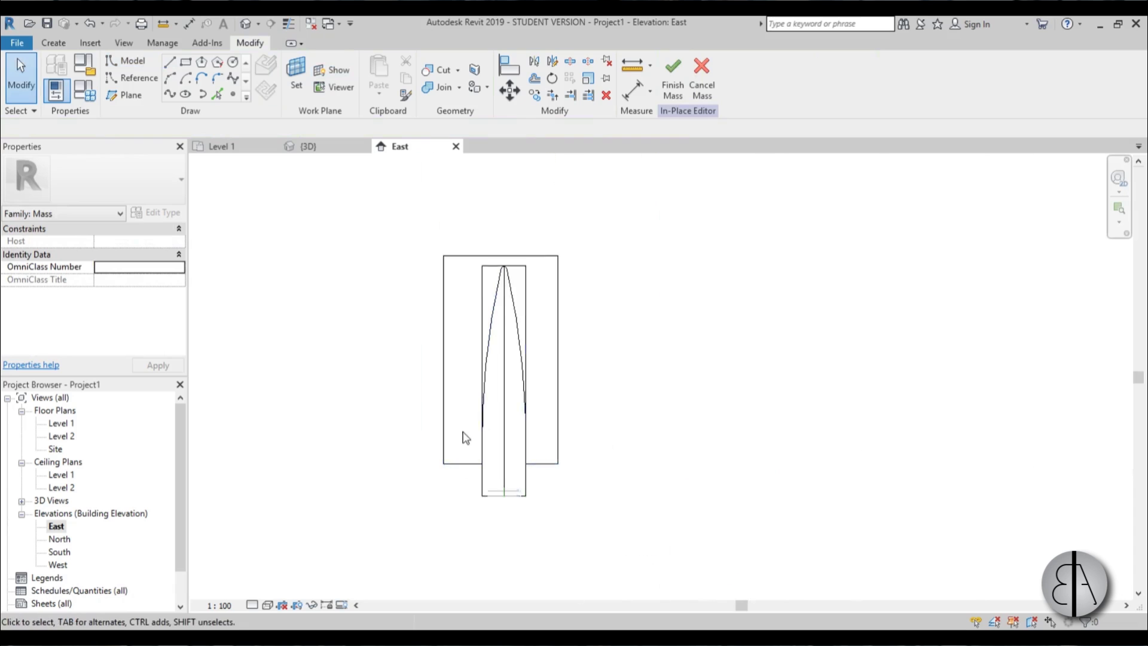
# Step: Create a void form from the complete closed profile in the default 3D view so that it cuts the tower
pyautogui.click(246, 23)
pyautogui.keyDown('shift'); pyautogui.moveTo(602, 340); pyautogui.dragTo(622, 247, button='middle'); pyautogui.keyUp('shift')
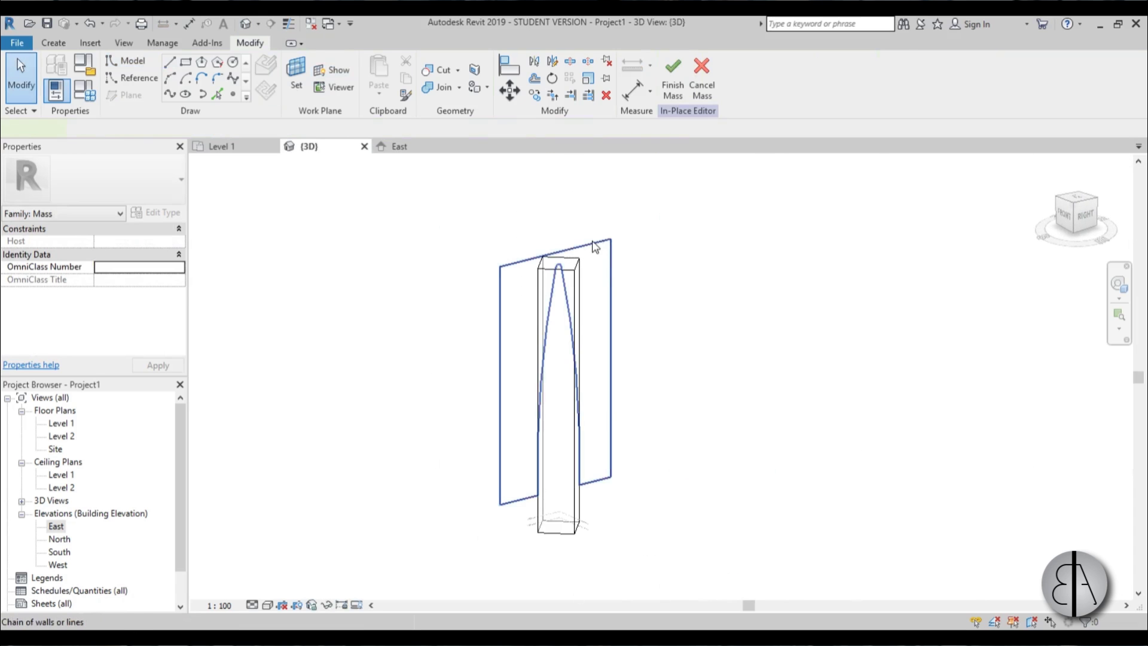
pyautogui.click(596, 239)
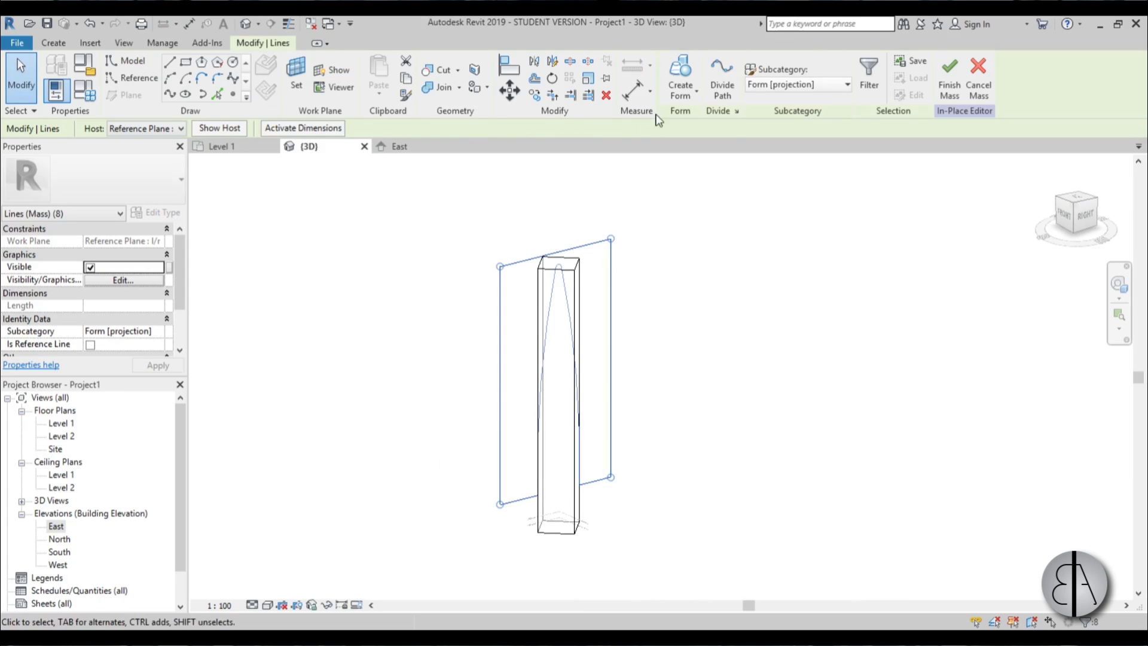
pyautogui.click(688, 92)
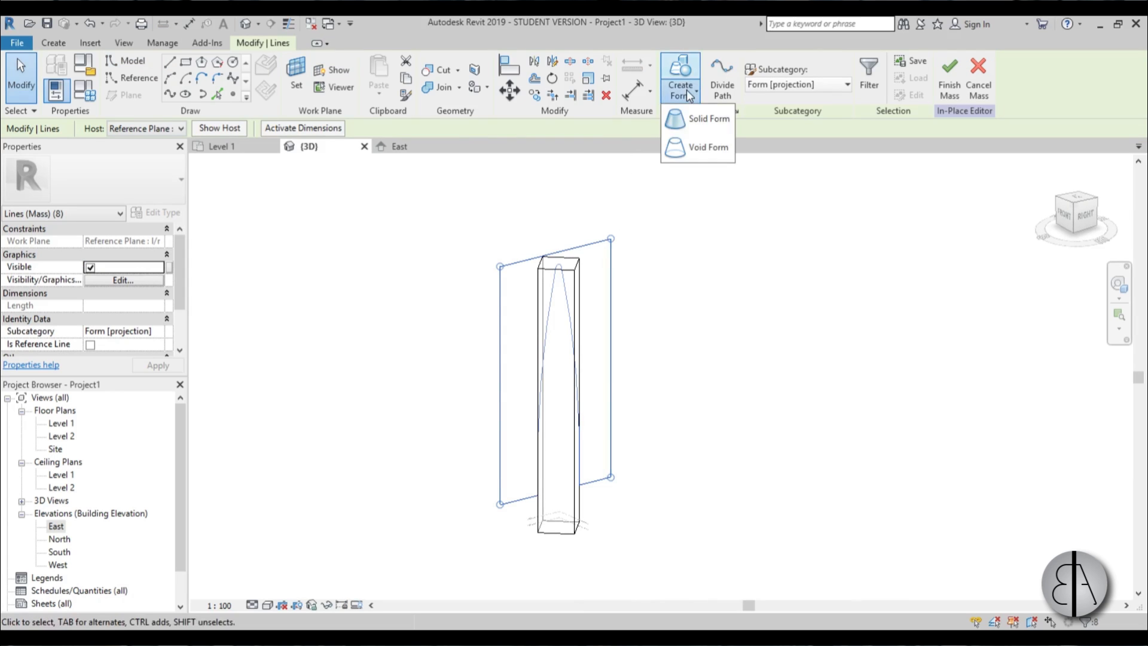
pyautogui.click(701, 157)
pyautogui.keyDown('shift'); pyautogui.moveTo(661, 417); pyautogui.dragTo(687, 457, button='middle'); pyautogui.keyUp('shift')
pyautogui.click(688, 457)
# Step: Examine the cut tower from several sides, especially the curved edges at its top and where they meet the vertical edges
pyautogui.keyDown('shift'); pyautogui.moveTo(565, 406); pyautogui.dragTo(551, 258, button='middle'); pyautogui.keyUp('shift')
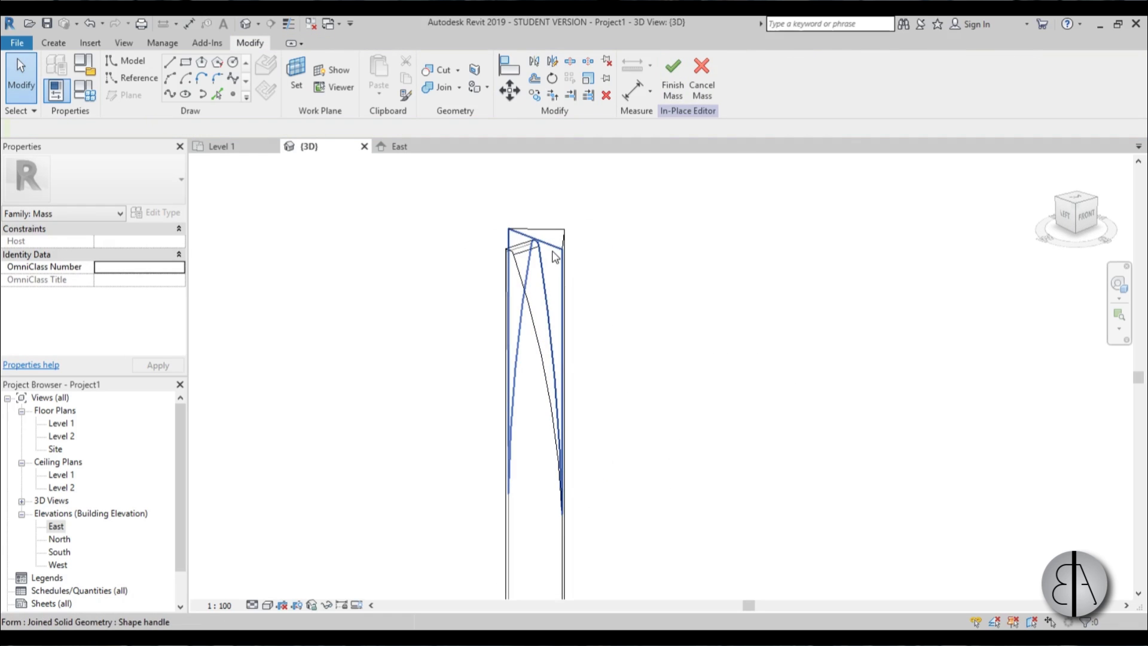
pyautogui.click(529, 413)
pyautogui.keyDown('shift'); pyautogui.moveTo(521, 413); pyautogui.dragTo(718, 410, button='middle'); pyautogui.keyUp('shift')
pyautogui.click(715, 394)
pyautogui.keyDown('shift'); pyautogui.moveTo(709, 356); pyautogui.dragTo(825, 328, button='middle'); pyautogui.keyUp('shift')
pyautogui.scroll(5, 579, 448)
pyautogui.scroll(-2, 605, 298)
pyautogui.scroll(-3, 605, 298)
pyautogui.keyDown('shift'); pyautogui.moveTo(605, 297); pyautogui.dragTo(502, 303, button='middle'); pyautogui.keyUp('shift')
pyautogui.keyDown('shift'); pyautogui.moveTo(682, 416); pyautogui.dragTo(610, 302, button='middle'); pyautogui.keyUp('shift')
pyautogui.scroll(3, 628, 259)
pyautogui.moveTo(449, 348); pyautogui.dragTo(498, 246, button='middle')
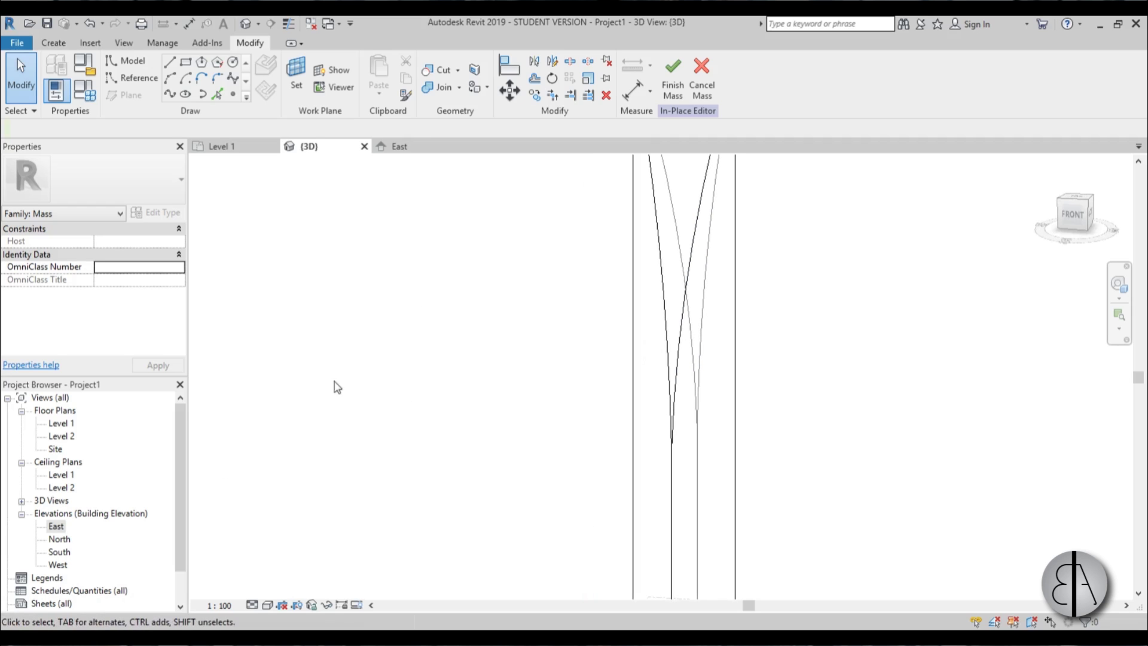
# Step: Open the South elevation, start a rectangle and set its work plane to Reference Plane : f/b
pyautogui.doubleClick(59, 551)
pyautogui.scroll(-2, 640, 320)
pyautogui.scroll(2, 597, 290)
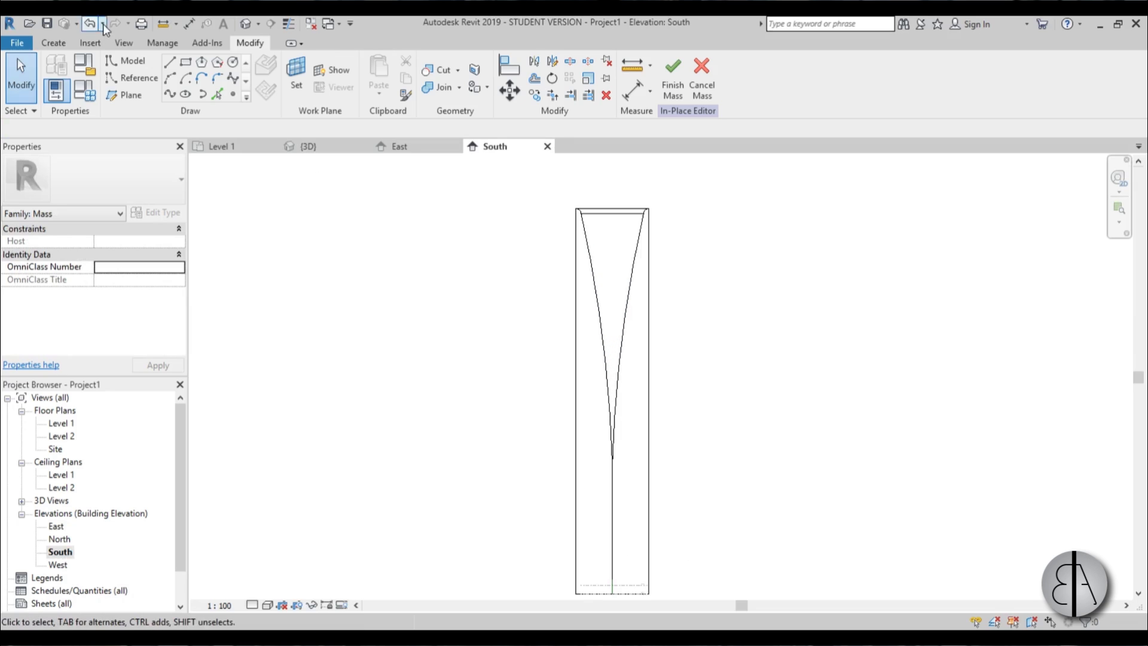
pyautogui.click(186, 64)
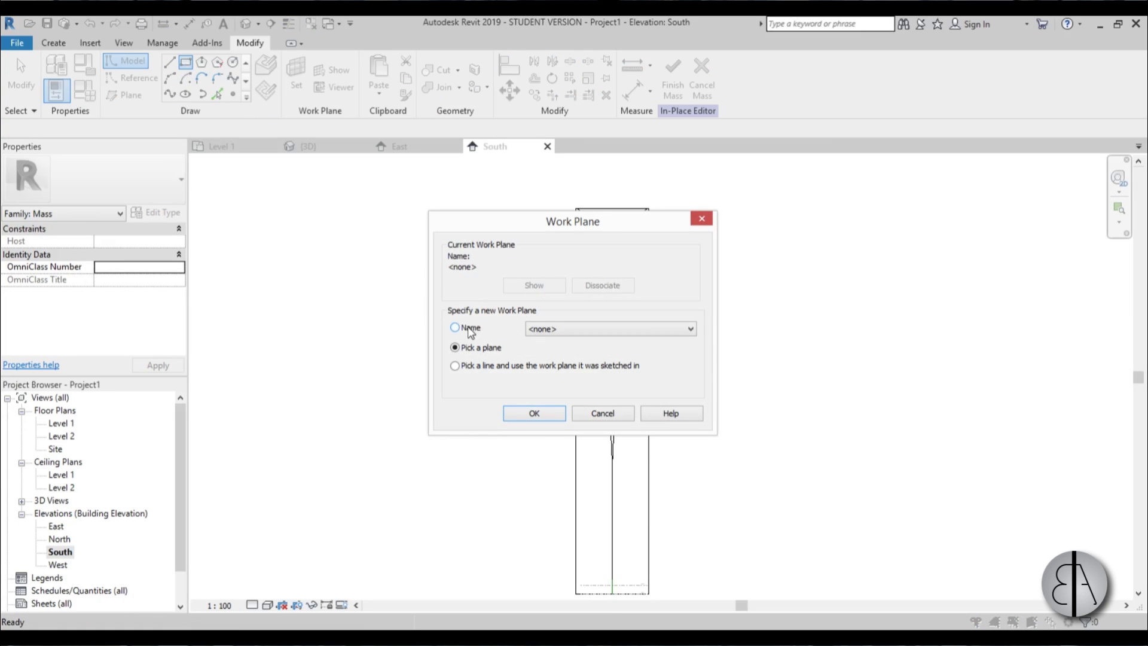
pyautogui.click(587, 331)
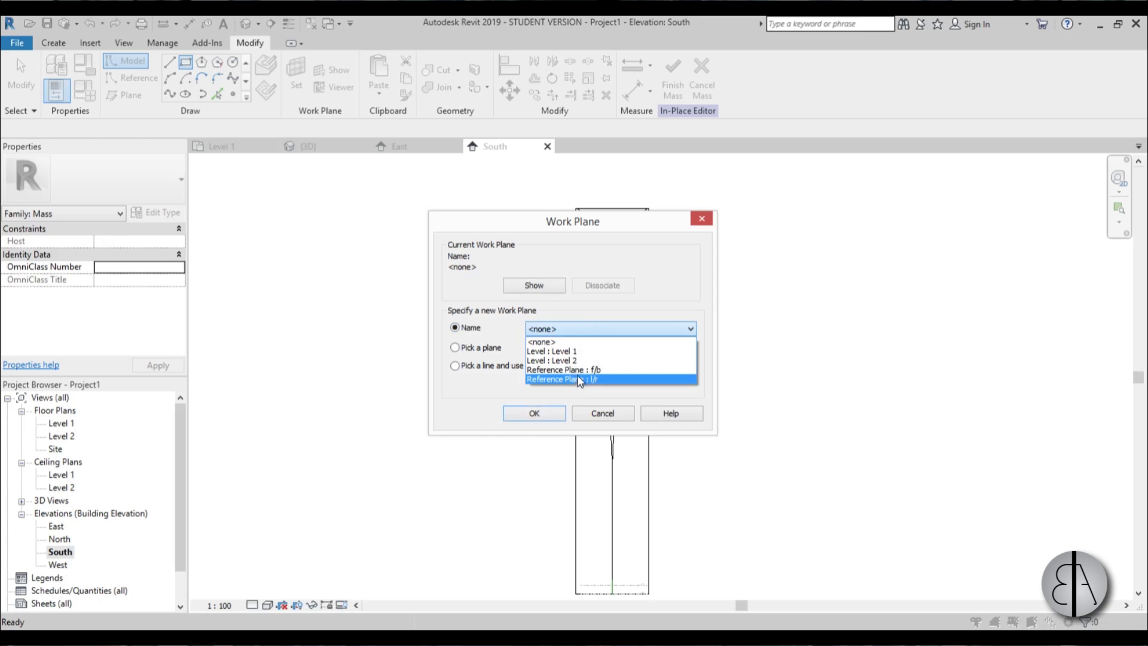
pyautogui.click(577, 379)
pyautogui.click(561, 412)
# Step: Sketch a rectangle about 24 m high between the tower's curved edges near the top and display the elevation as Wireframe
pyautogui.scroll(5, 606, 225)
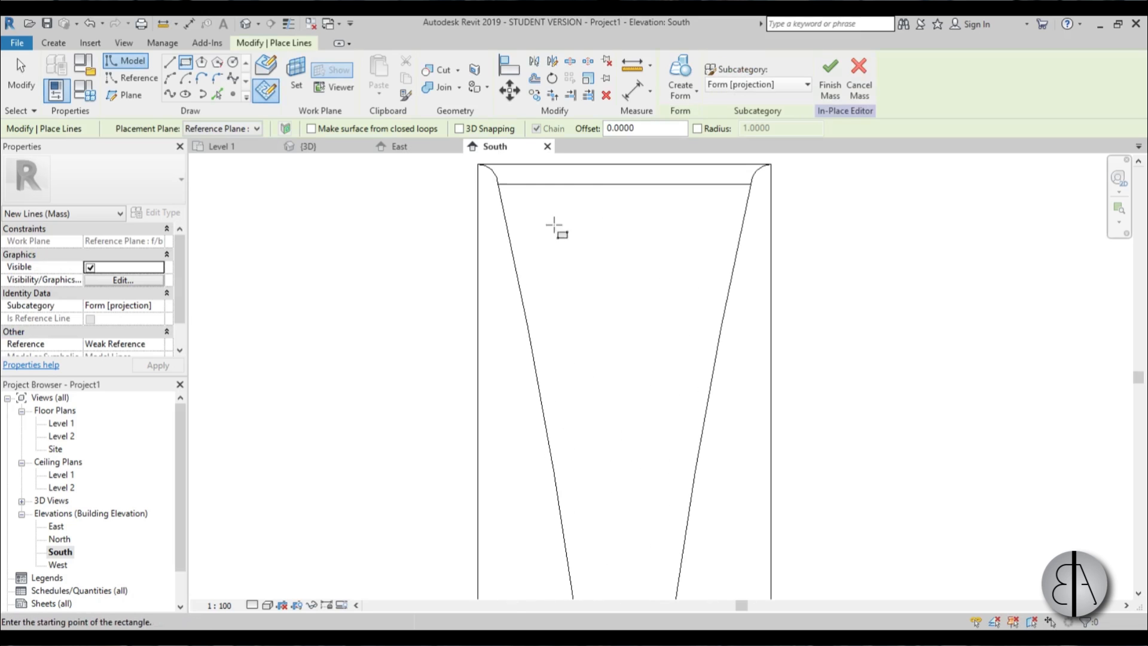
pyautogui.click(518, 200)
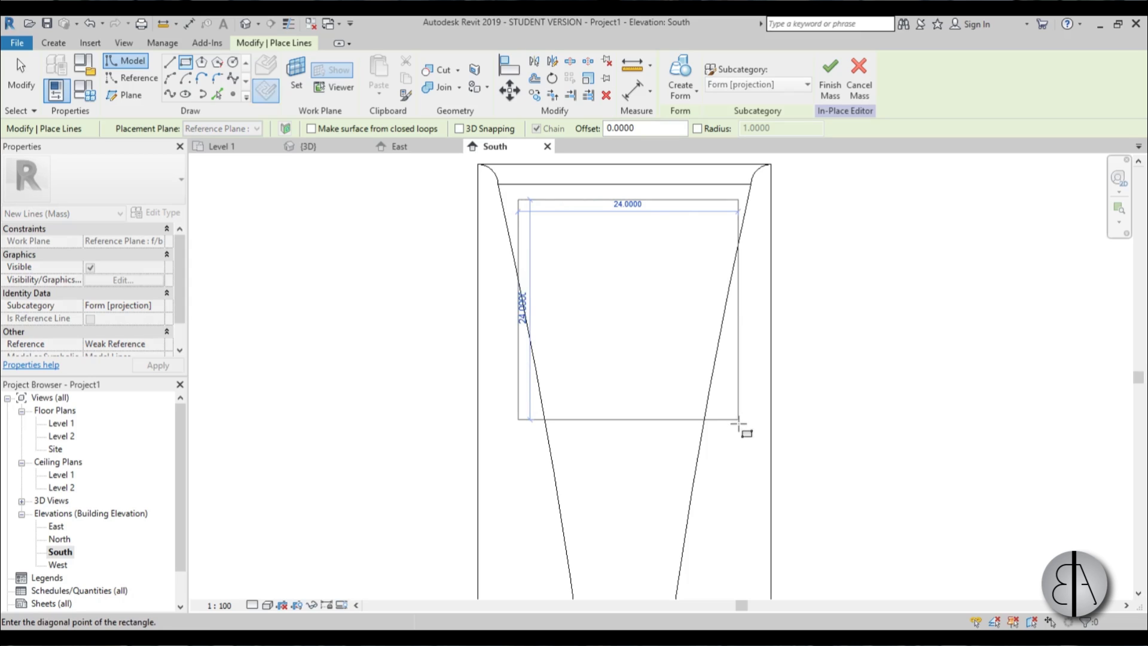
pyautogui.press('Escape')
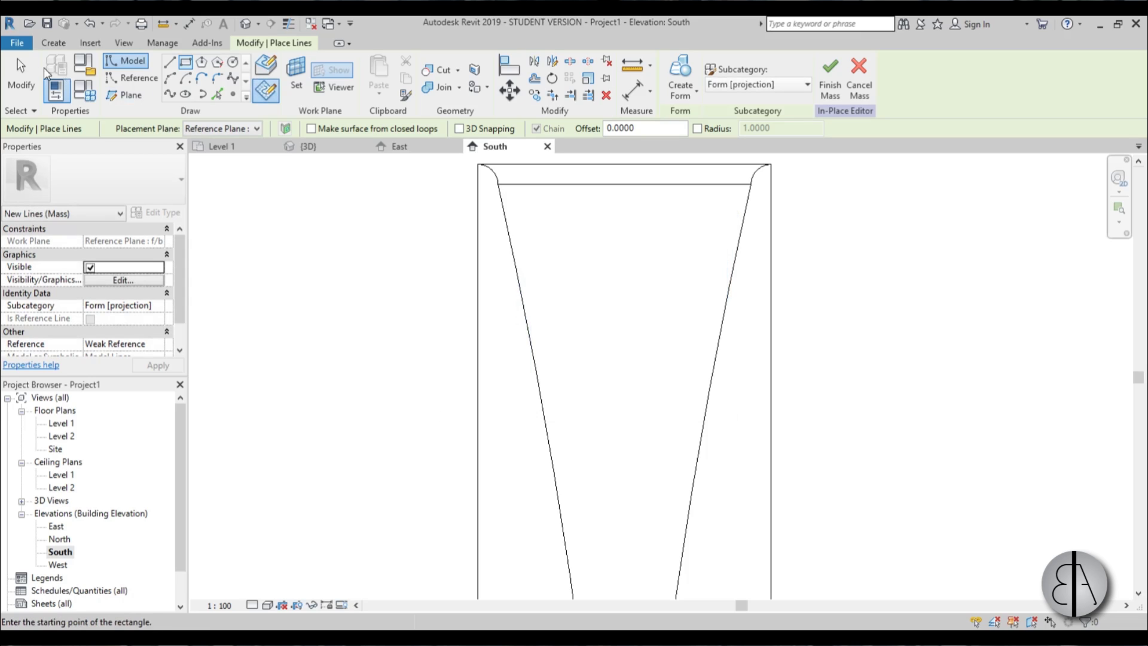
pyautogui.click(36, 72)
pyautogui.click(268, 605)
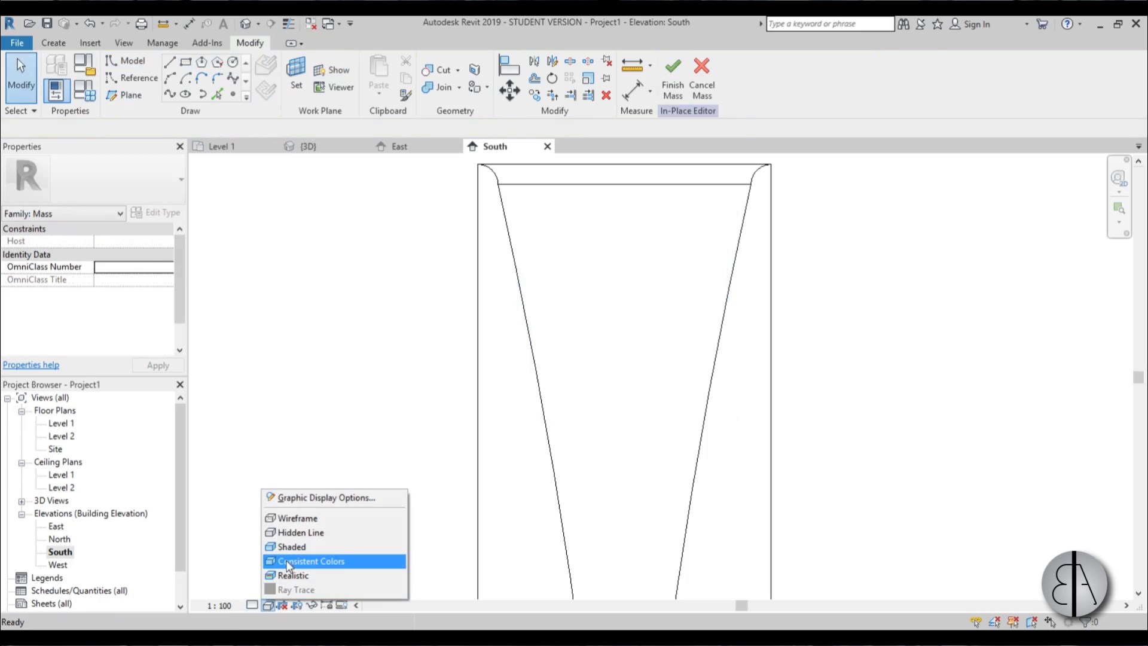
pyautogui.click(292, 518)
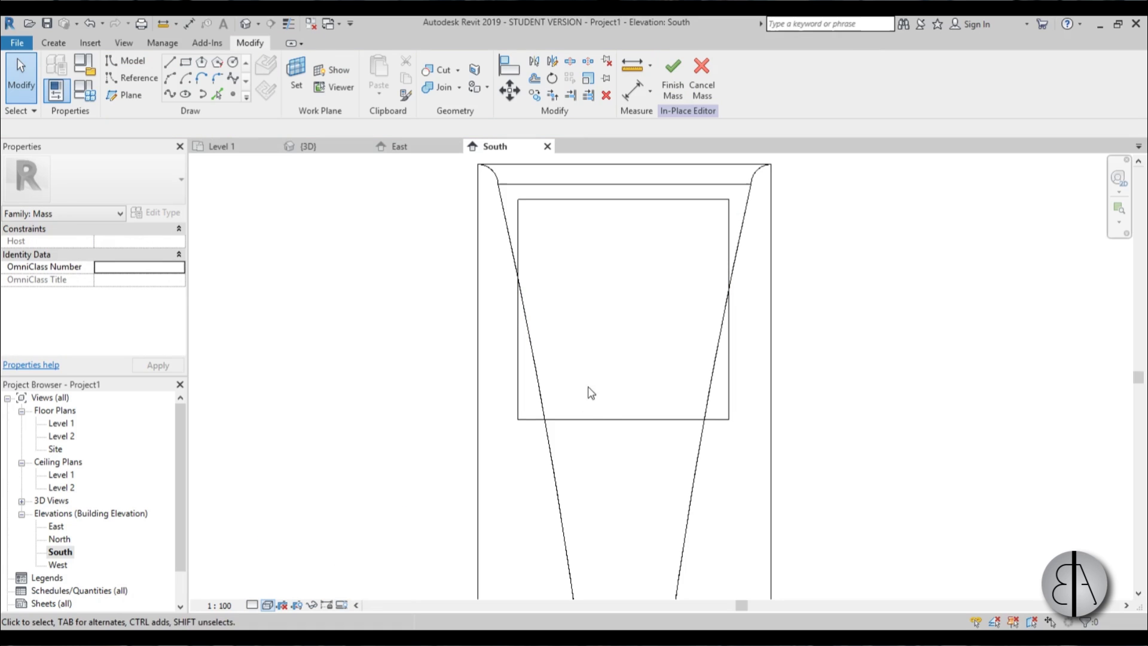
# Step: Shorten the rectangle's bottom edge from both ends so the outline becomes a downward-tapering trapezoid inside the curved edges
pyautogui.click(599, 419)
pyautogui.moveTo(520, 418); pyautogui.dragTo(554, 419)
pyautogui.moveTo(727, 419); pyautogui.dragTo(685, 419)
pyautogui.scroll(3, 737, 201)
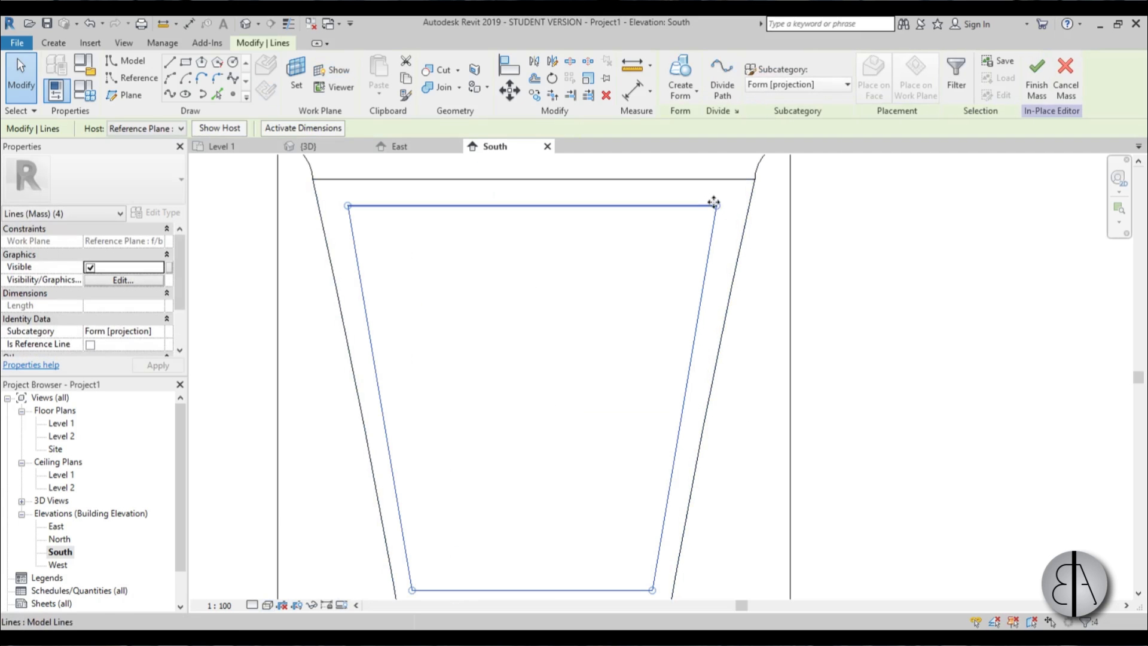
# Step: Stretch both top corners of the trapezoid outward so its sides follow the tower's tapered edges
pyautogui.press('l')
pyautogui.press('i')
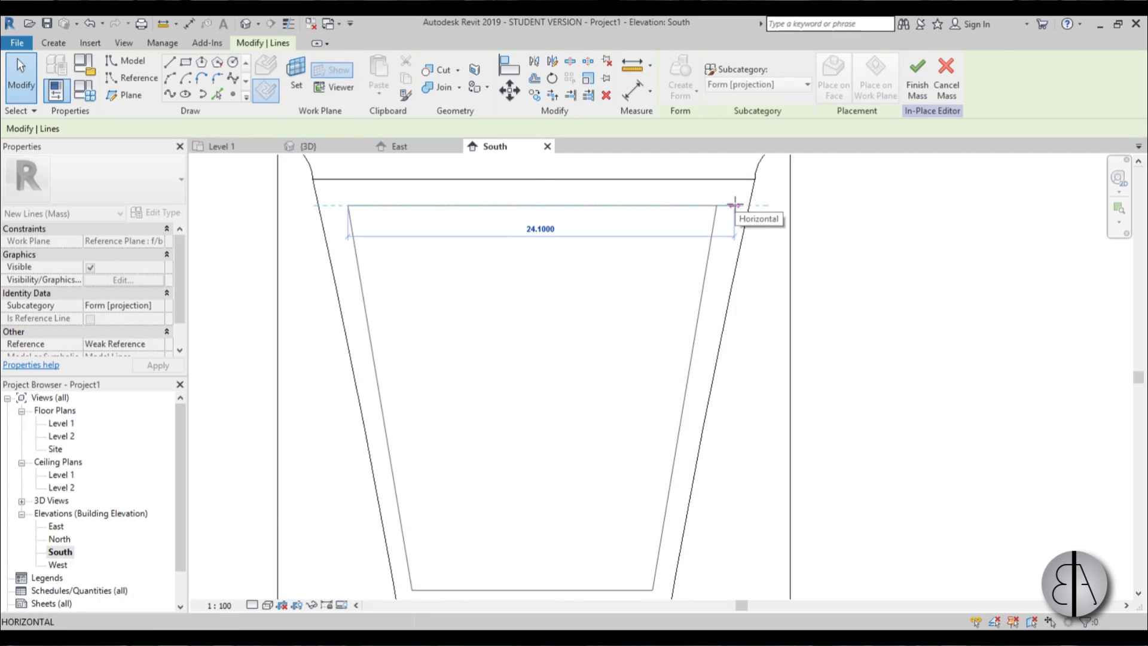
pyautogui.click(735, 205)
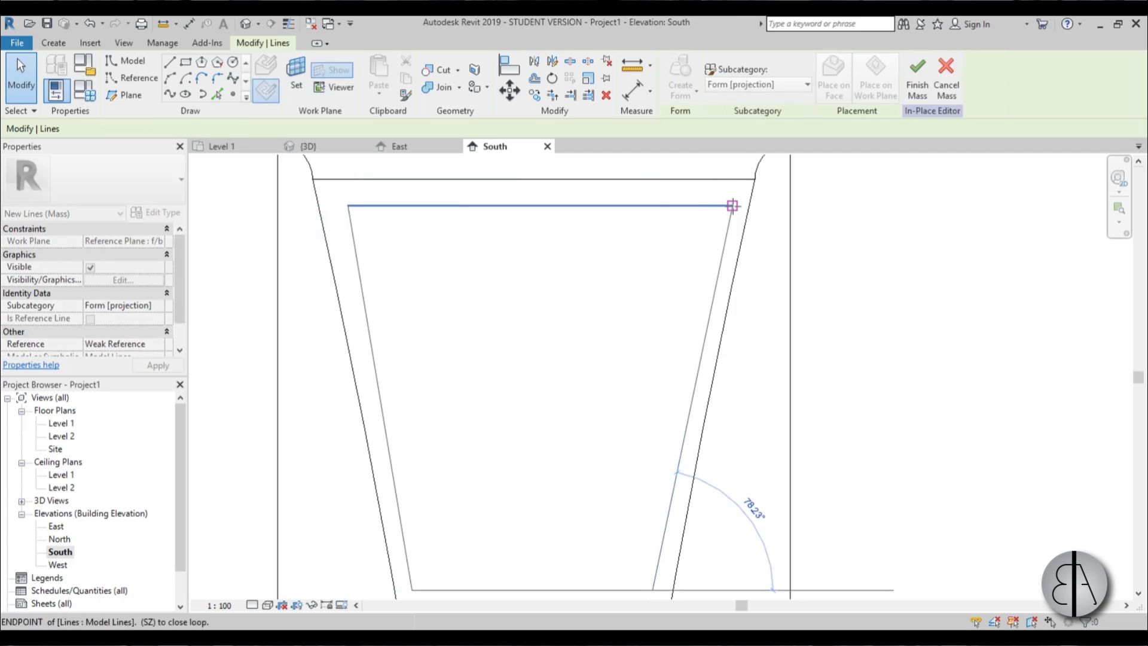
pyautogui.press('Escape')
pyautogui.press('Escape')
pyautogui.click(371, 233)
pyautogui.press('Tab')
pyautogui.click(349, 205)
pyautogui.moveTo(348, 205); pyautogui.dragTo(337, 205)
pyautogui.press('Escape')
pyautogui.scroll(-3, 528, 253)
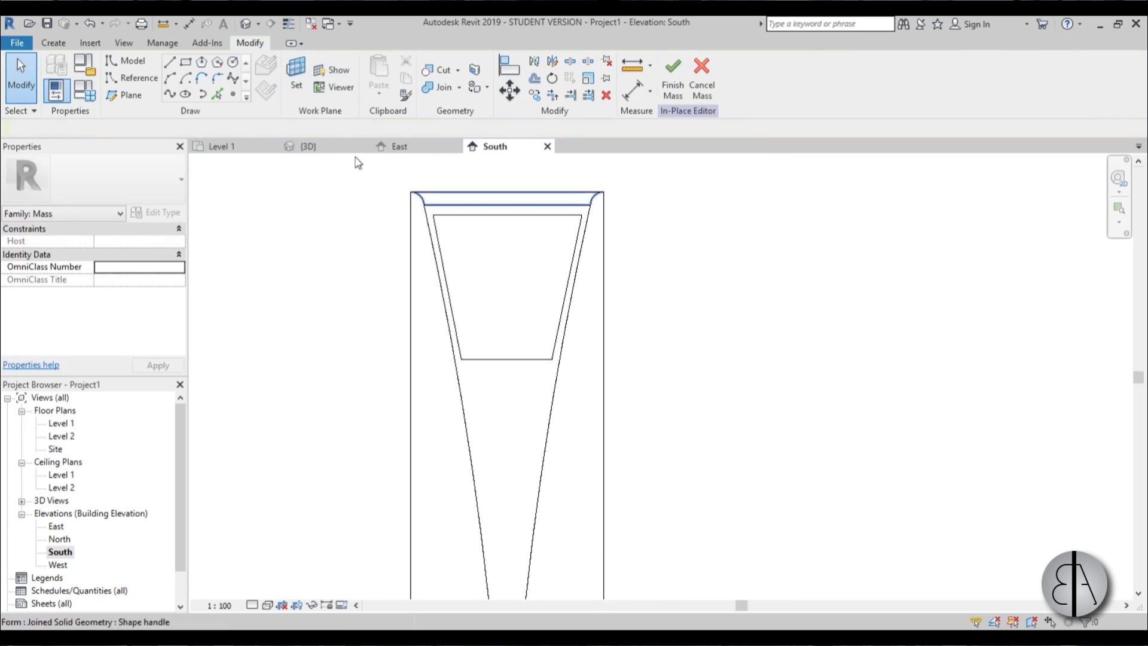
# Step: Create a void form from the trapezoid profile in the default 3D view
pyautogui.click(245, 24)
pyautogui.keyDown('shift'); pyautogui.moveTo(771, 328); pyautogui.dragTo(613, 377, button='middle'); pyautogui.keyUp('shift')
pyautogui.scroll(3, 558, 223)
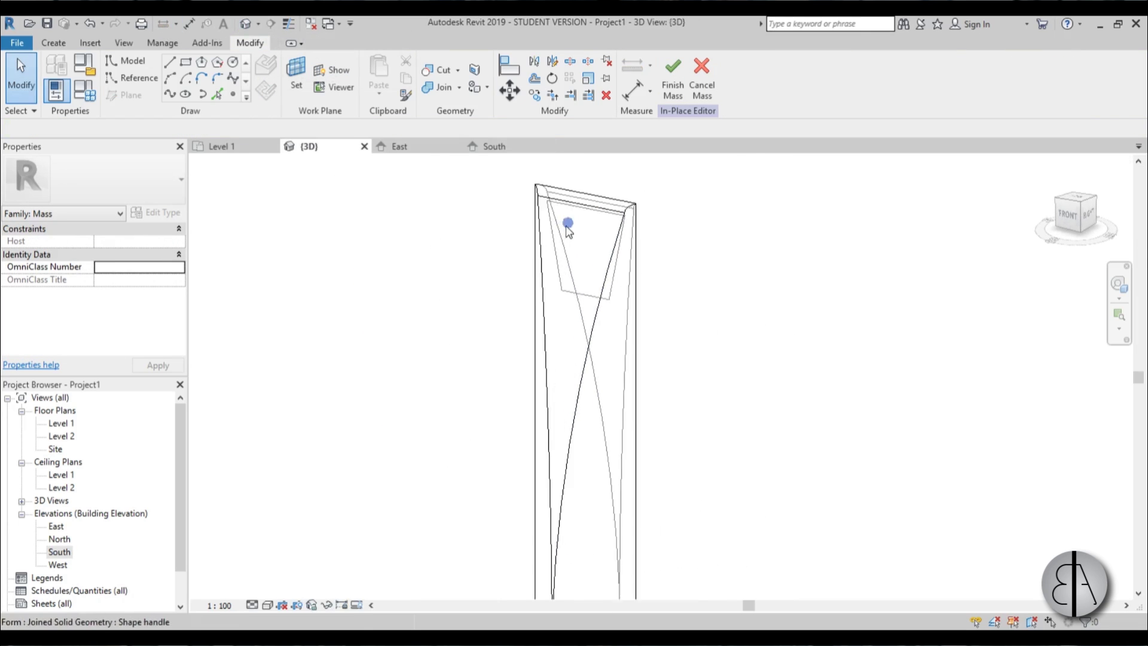
pyautogui.click(584, 298)
pyautogui.click(682, 92)
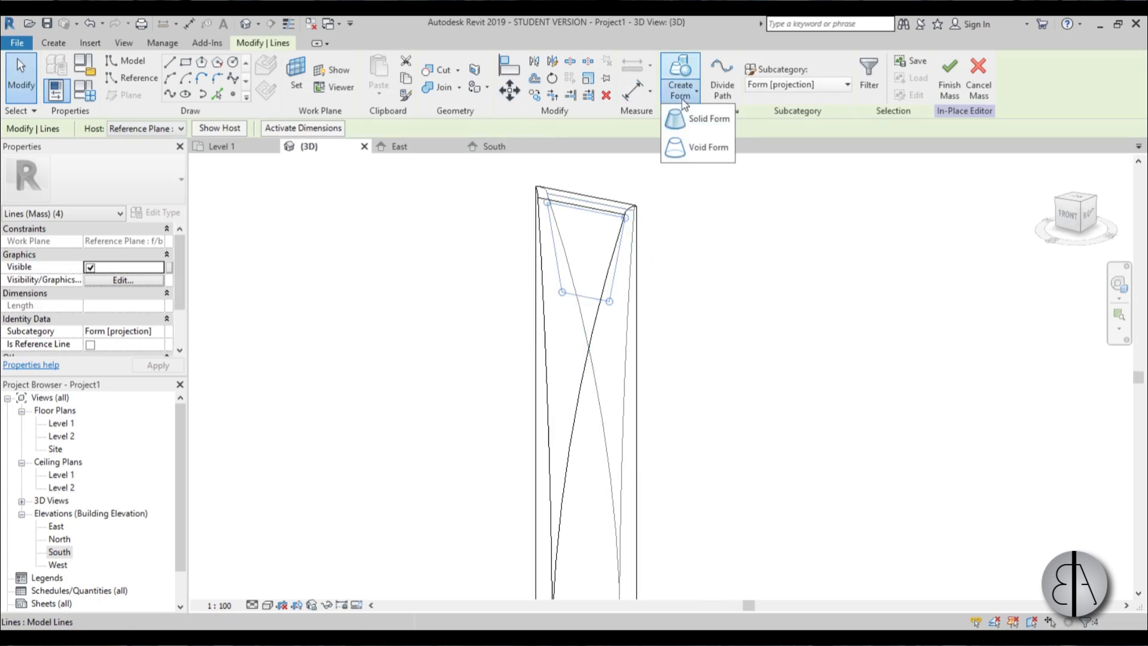
pyautogui.click(695, 148)
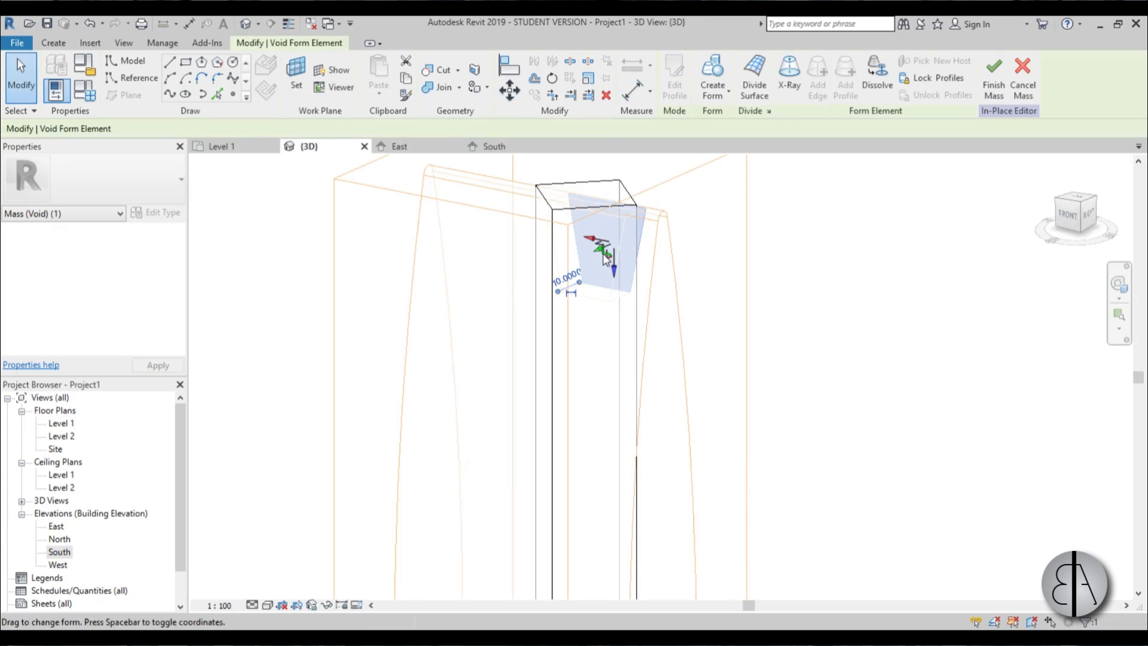
# Step: Extend the trapezoidal void to about 24.5 m deep so it cuts an opening through the tower's top
pyautogui.moveTo(600, 256); pyautogui.dragTo(633, 240)
pyautogui.keyDown('shift'); pyautogui.moveTo(751, 285); pyautogui.dragTo(649, 251, button='middle'); pyautogui.keyUp('shift')
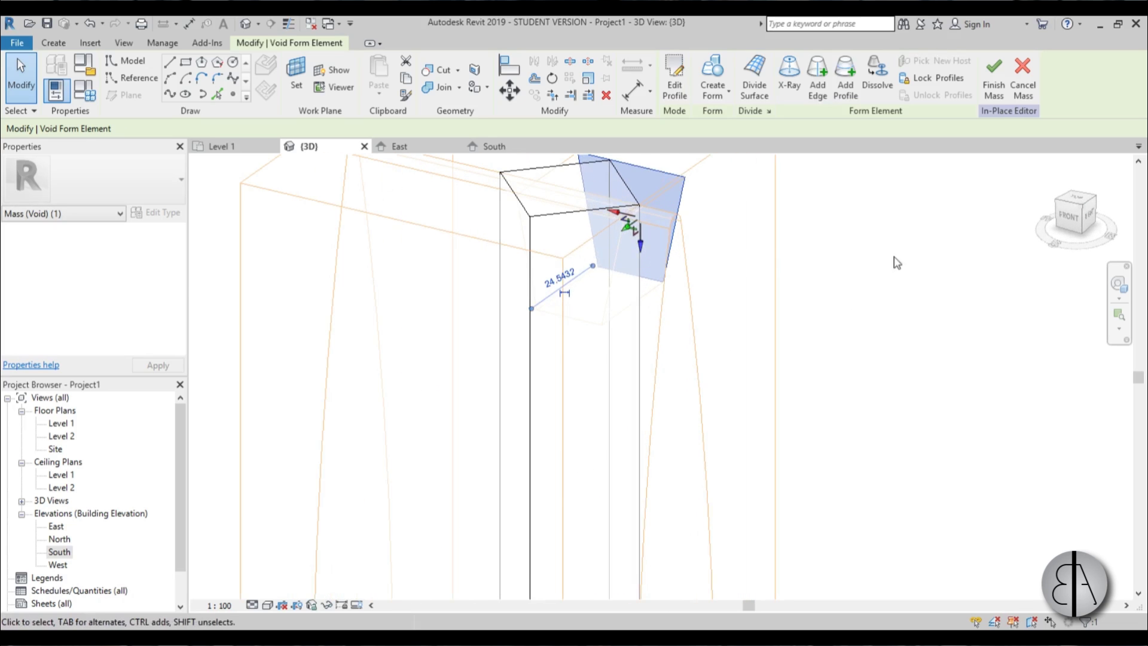
pyautogui.click(791, 269)
pyautogui.keyDown('shift'); pyautogui.moveTo(791, 269); pyautogui.dragTo(609, 309, button='middle'); pyautogui.keyUp('shift')
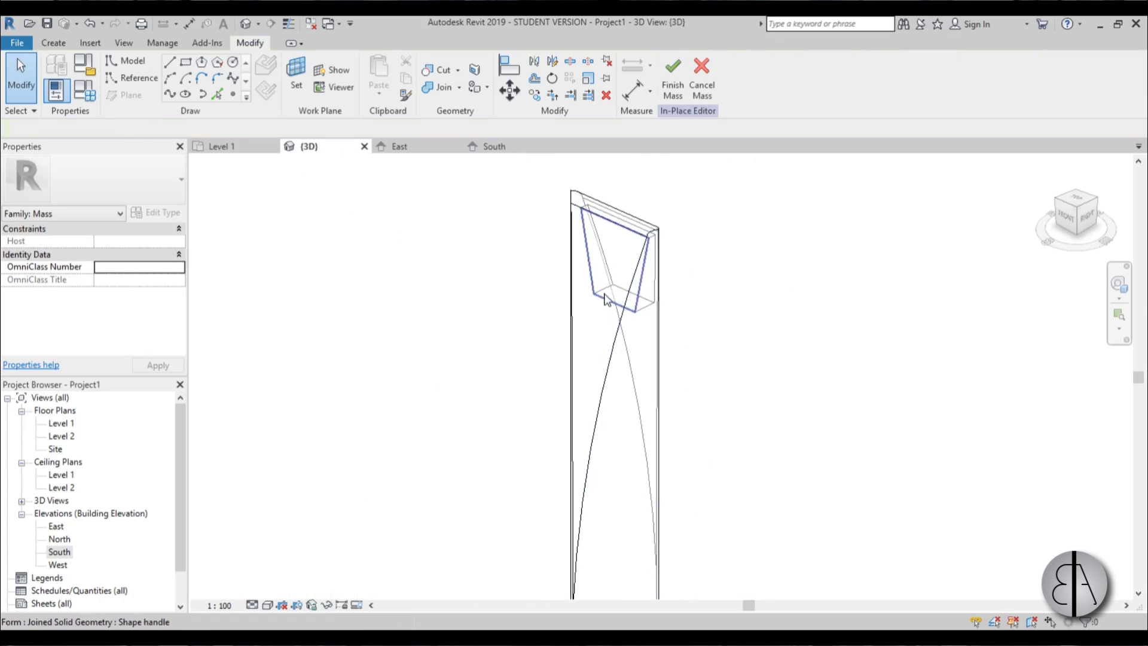
pyautogui.click(597, 294)
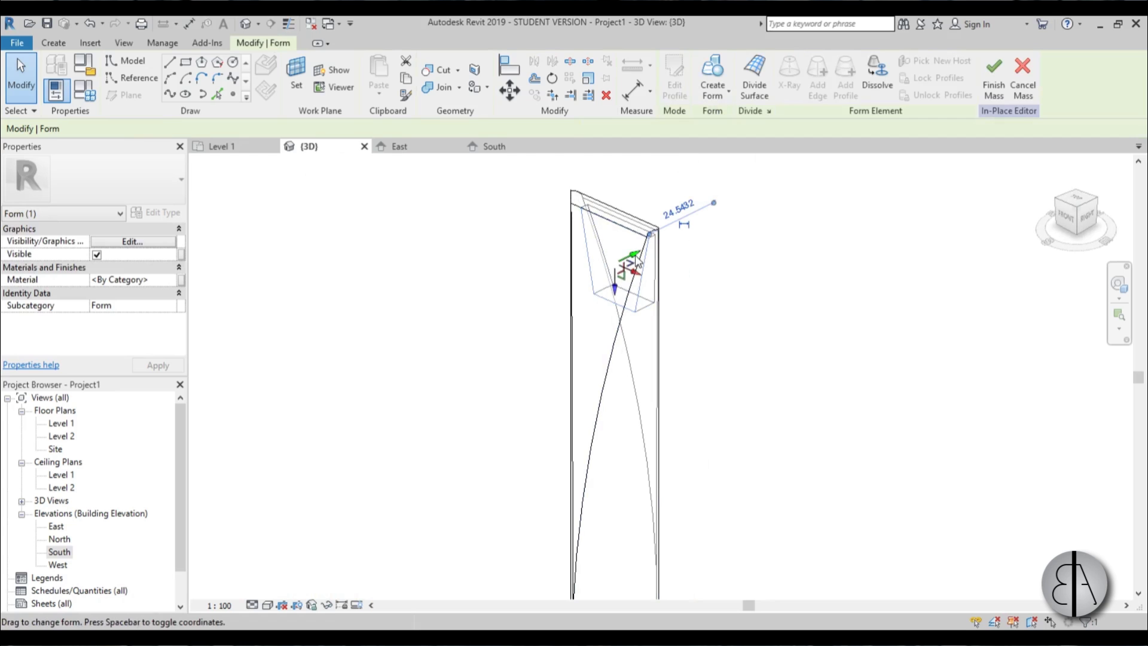
pyautogui.click(799, 361)
pyautogui.keyDown('shift'); pyautogui.moveTo(799, 361); pyautogui.dragTo(708, 341, button='middle'); pyautogui.keyUp('shift')
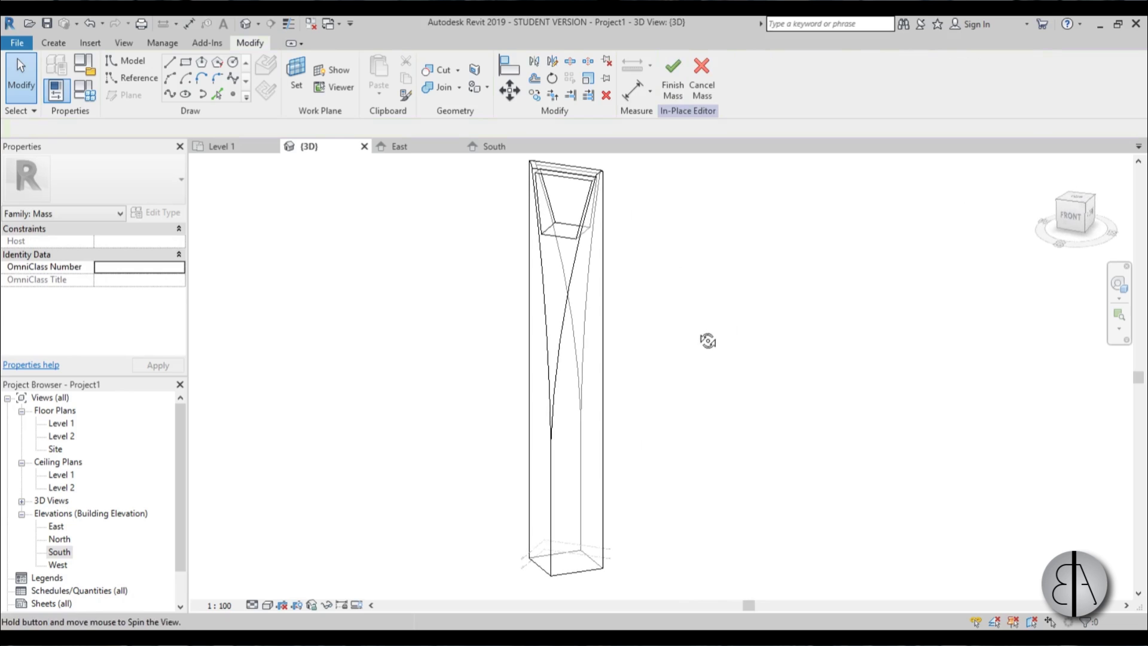
# Step: Finish the in-place mass
pyautogui.click(671, 79)
pyautogui.moveTo(675, 251)
pyautogui.keyDown('shift'); pyautogui.mouseDown(button='middle')
pyautogui.moveTo(479, 275)
pyautogui.moveTo(695, 257)
pyautogui.moveTo(662, 266)
pyautogui.mouseUp(button='middle'); pyautogui.keyUp('shift')
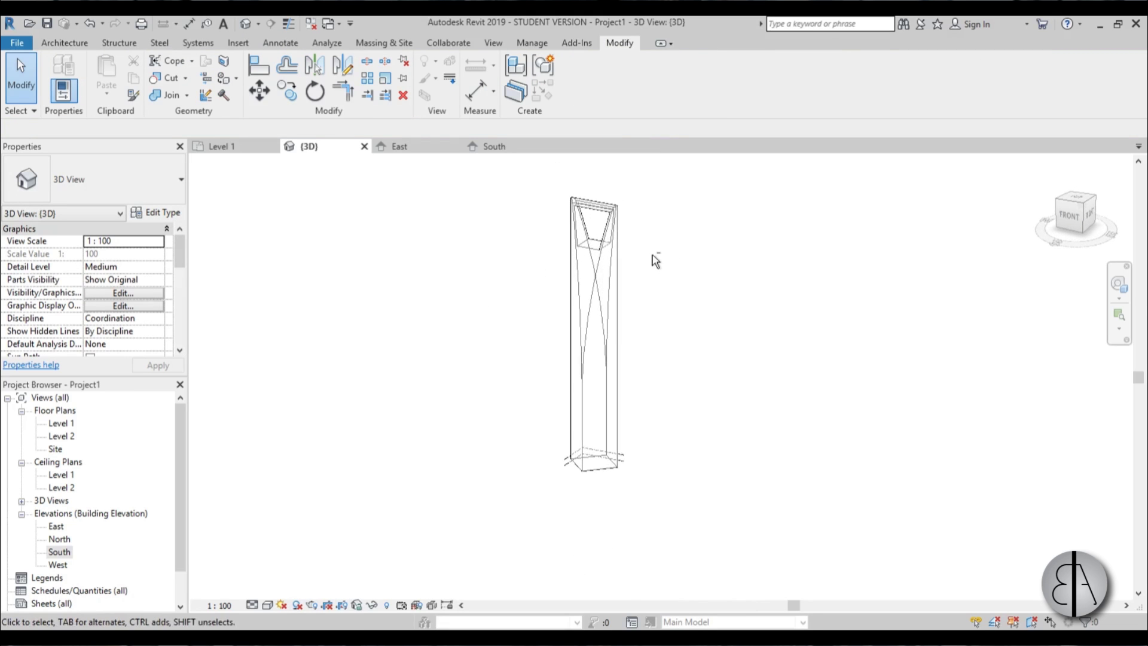
pyautogui.scroll(1, 651, 259)
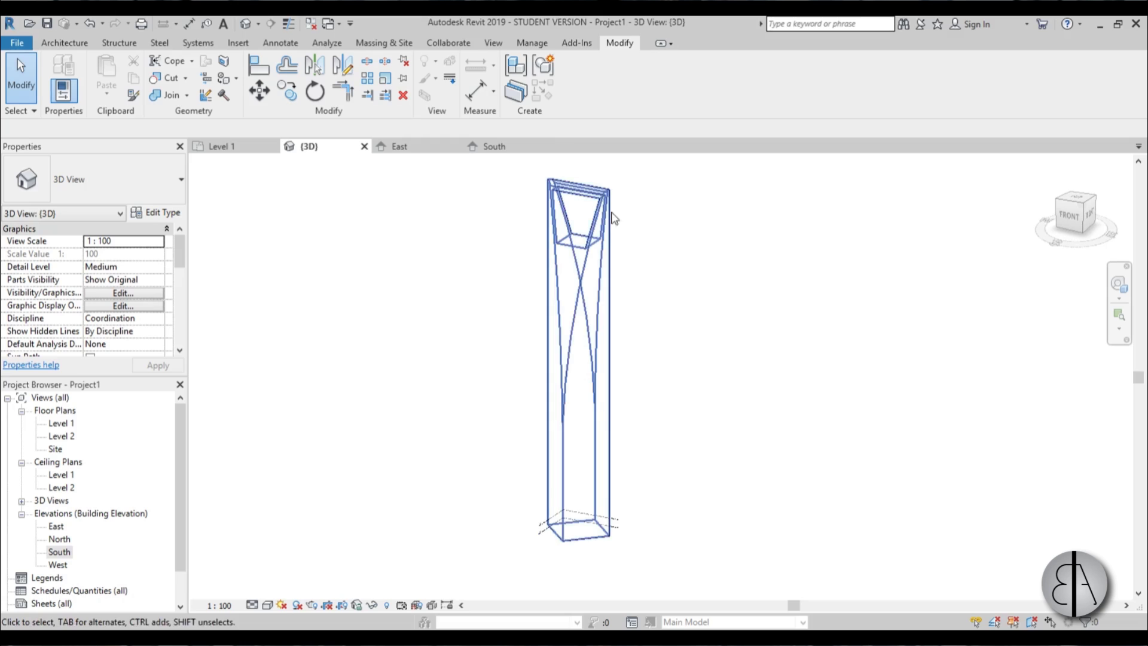
# Step: Create a 1500 x 3000mm curtain system by face on the tower's two vertical side faces and the tapered face between them
pyautogui.click(383, 44)
pyautogui.click(203, 90)
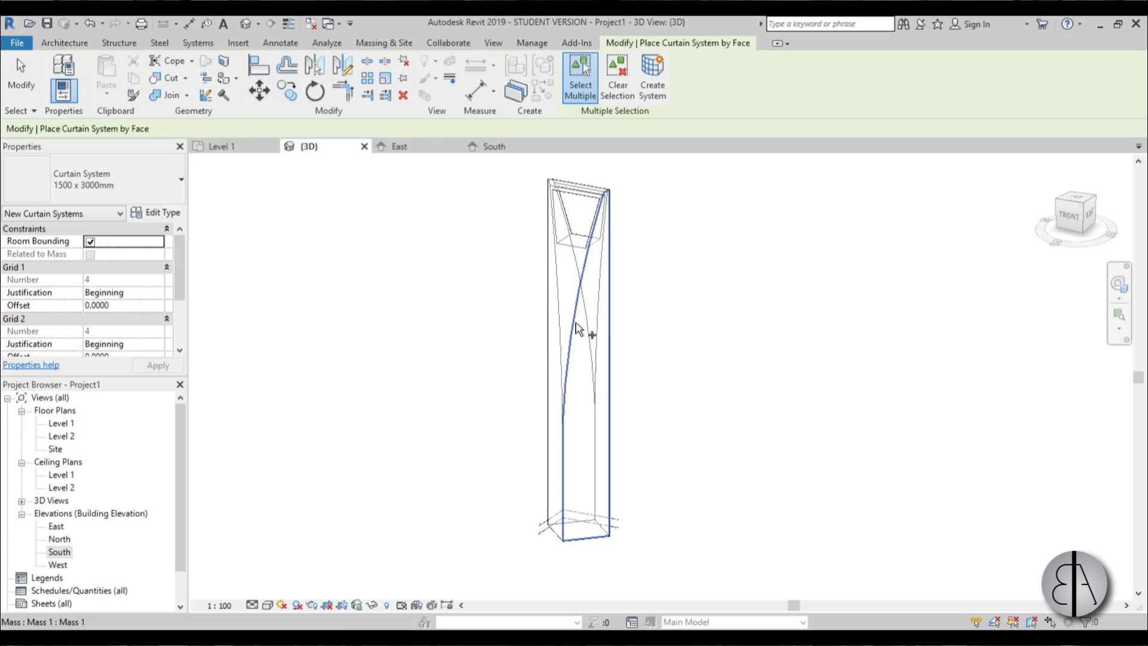
pyautogui.click(577, 329)
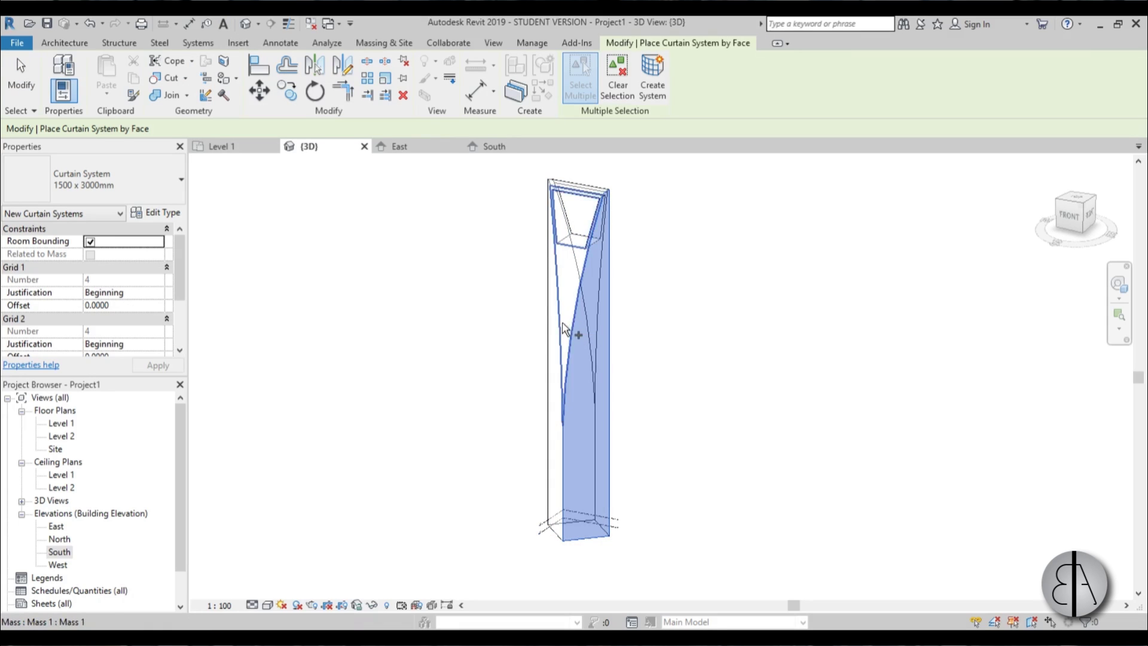
pyautogui.click(550, 385)
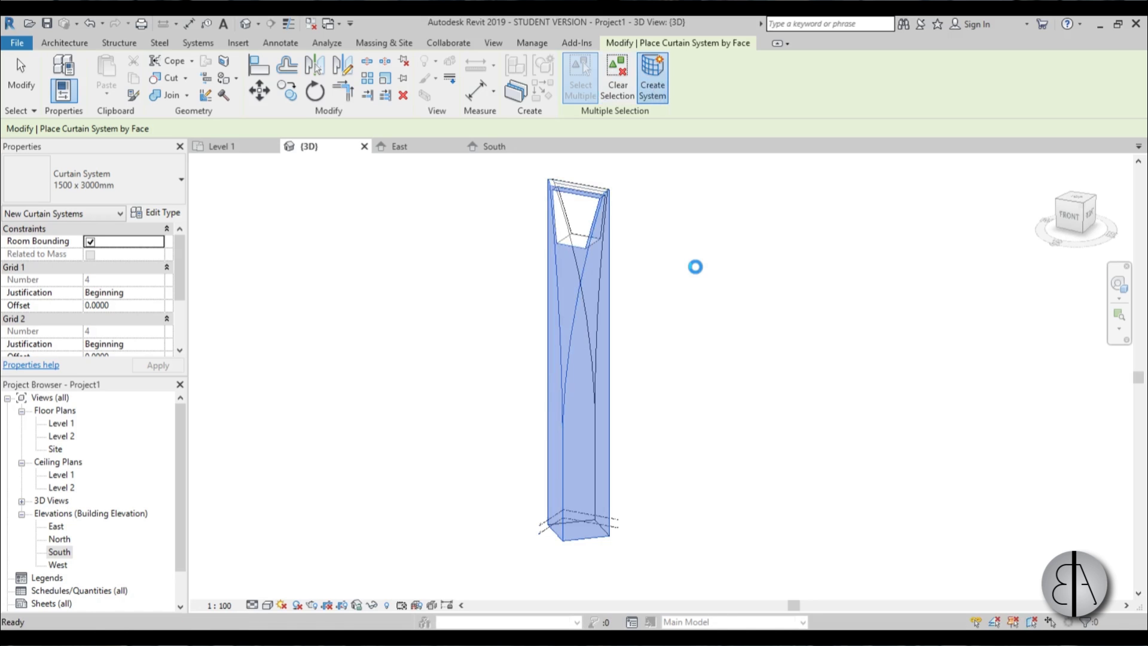
pyautogui.scroll(5, 648, 310)
pyautogui.keyDown('shift'); pyautogui.moveTo(627, 333); pyautogui.dragTo(730, 257, button='middle'); pyautogui.keyUp('shift')
pyautogui.press('Escape')
pyautogui.scroll(3, 658, 374)
pyautogui.scroll(2, 425, 463)
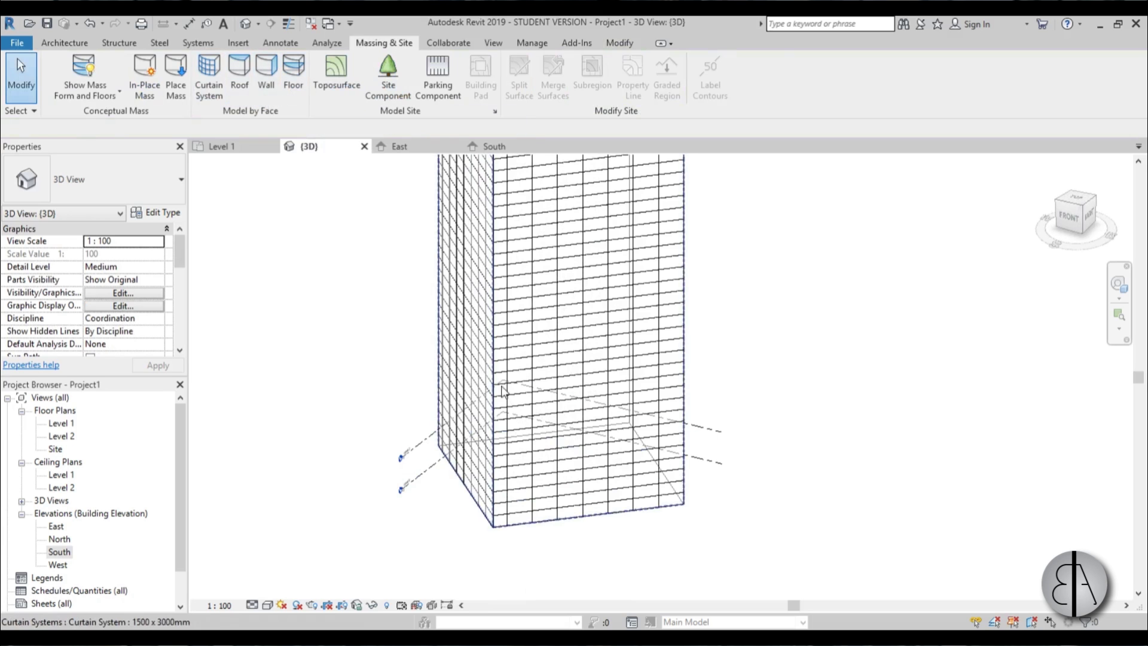
# Step: Add mass floors to the tower mass at Level 1 and Level 2
pyautogui.keyDown('shift'); pyautogui.moveTo(714, 484); pyautogui.dragTo(622, 523, button='middle'); pyautogui.keyUp('shift')
pyautogui.click(623, 523)
pyautogui.scroll(2, 598, 530)
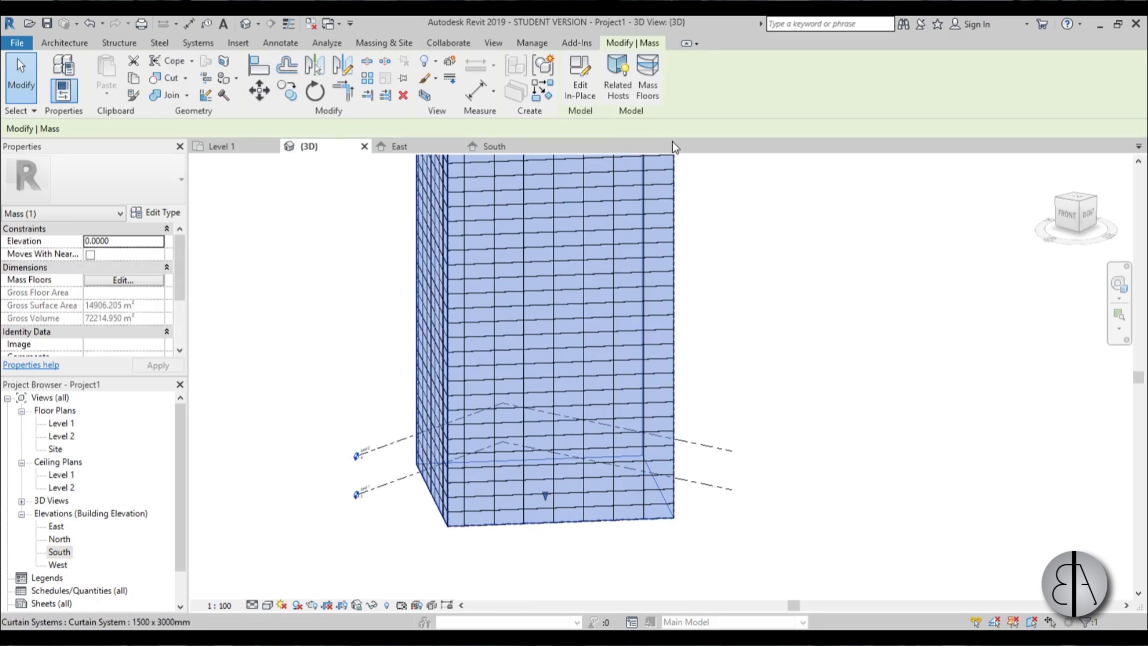
pyautogui.click(647, 84)
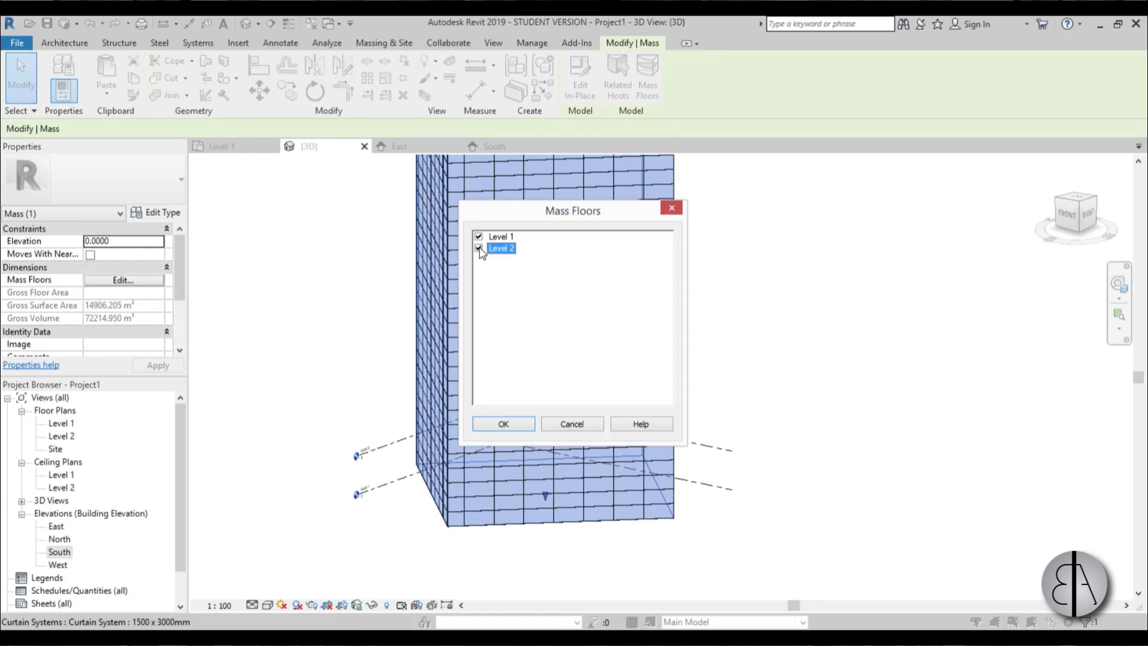
pyautogui.click(519, 424)
pyautogui.click(897, 481)
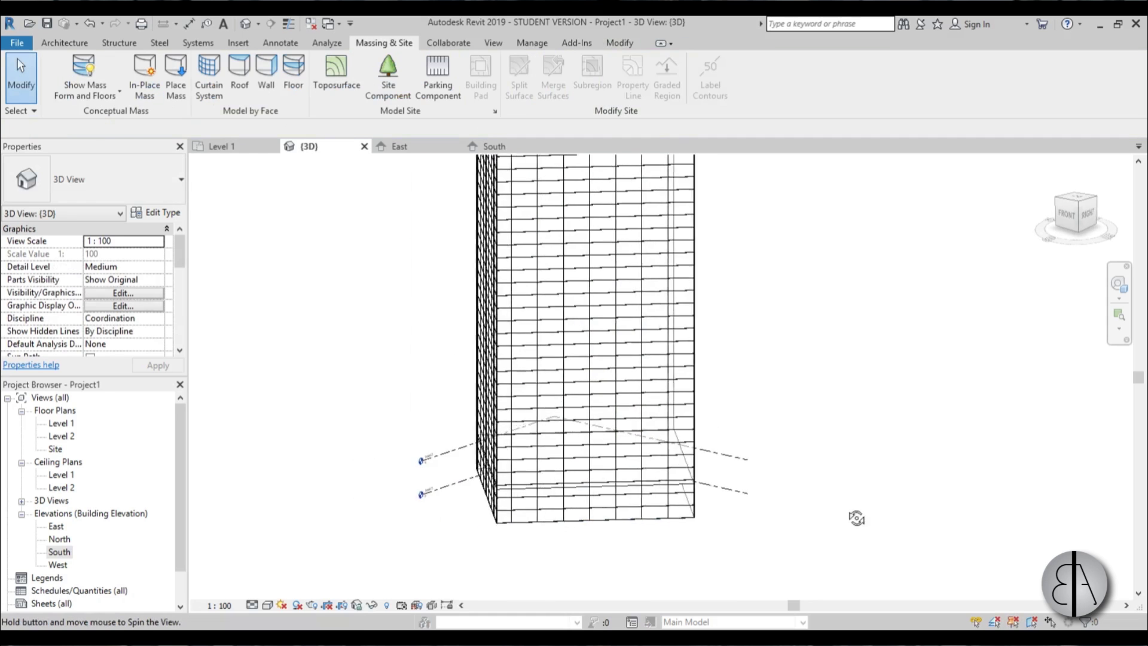
# Step: Create Generic 150mm floors by face from the Level 1 and Level 2 mass floors
pyautogui.keyDown('shift'); pyautogui.moveTo(845, 515); pyautogui.dragTo(512, 486, button='middle'); pyautogui.keyUp('shift')
pyautogui.scroll(4, 662, 496)
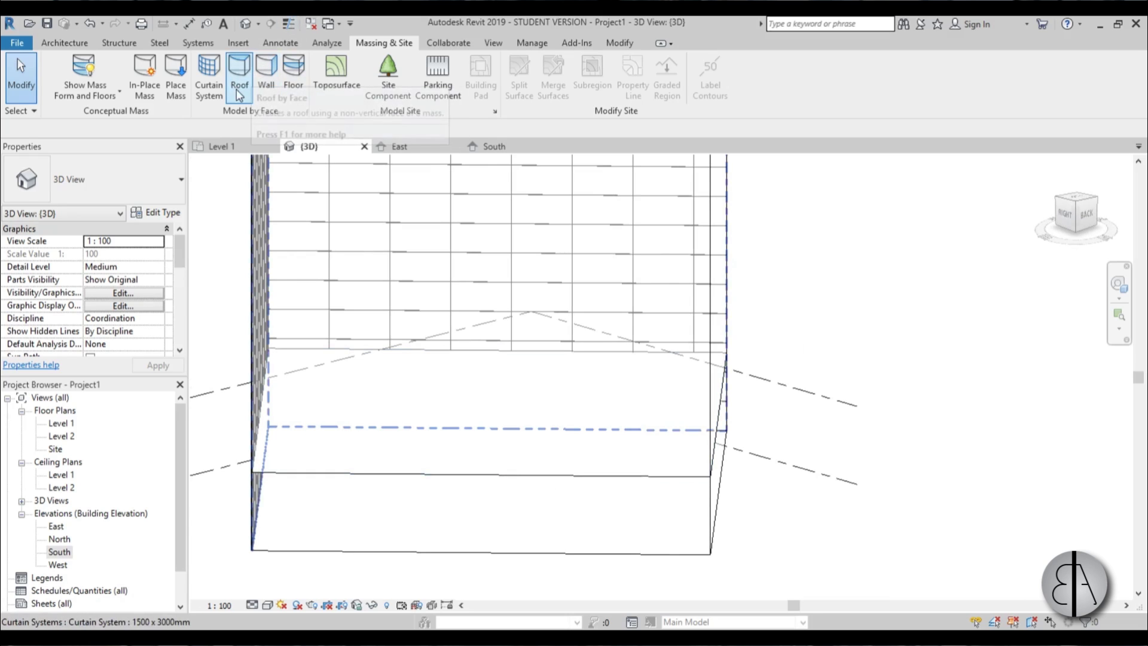
pyautogui.click(295, 97)
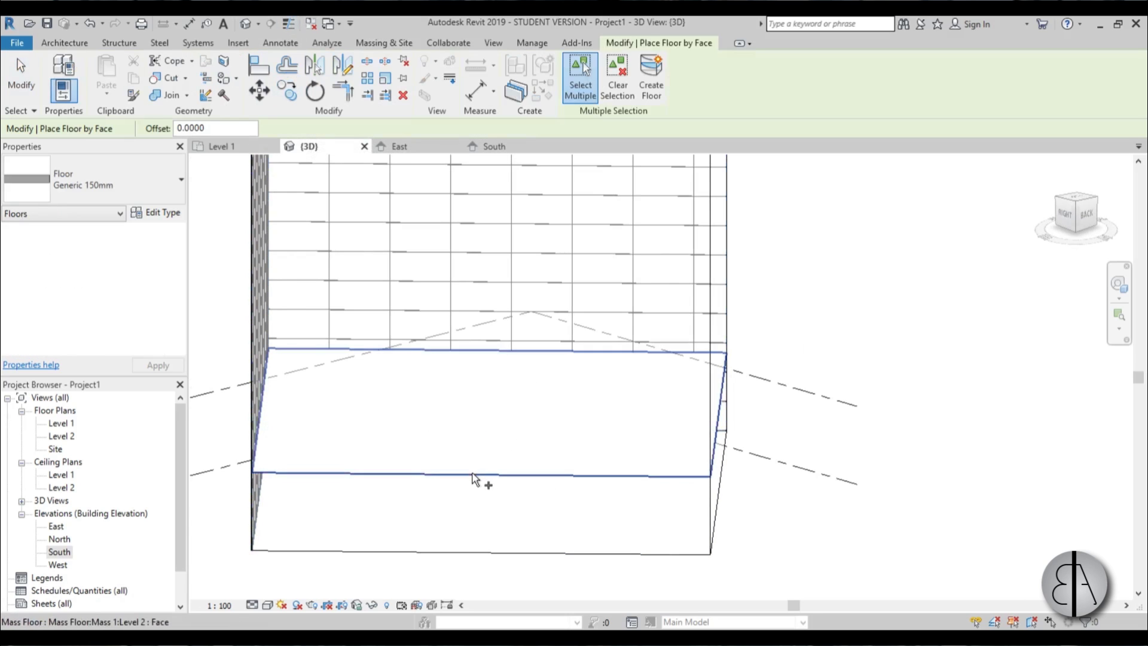
pyautogui.click(476, 476)
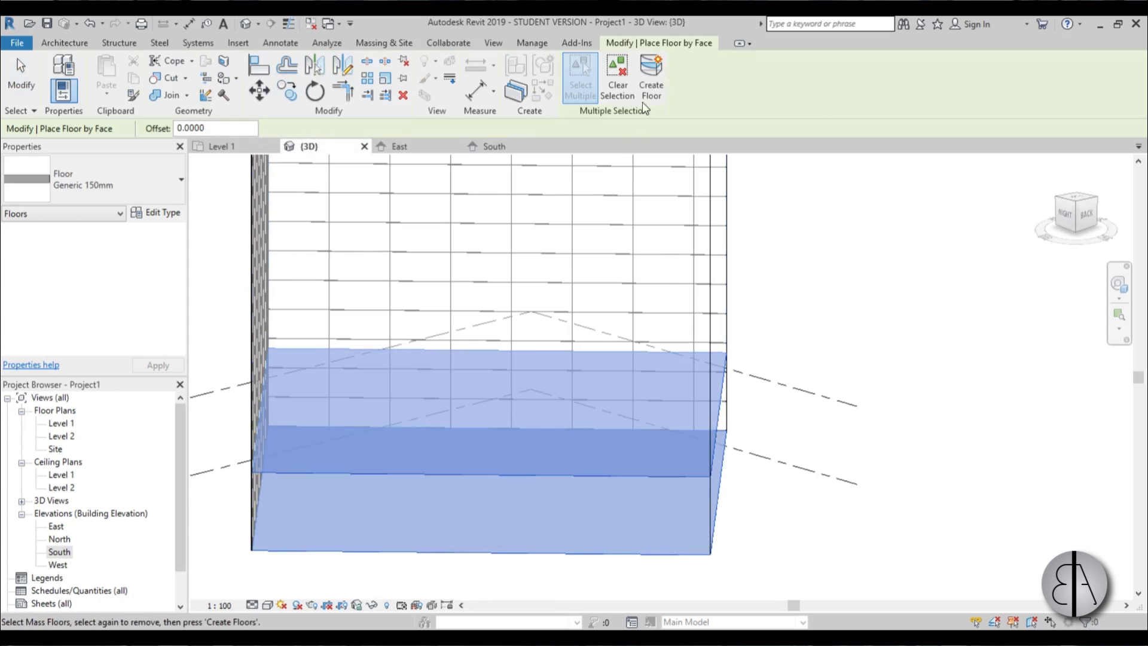
pyautogui.click(651, 78)
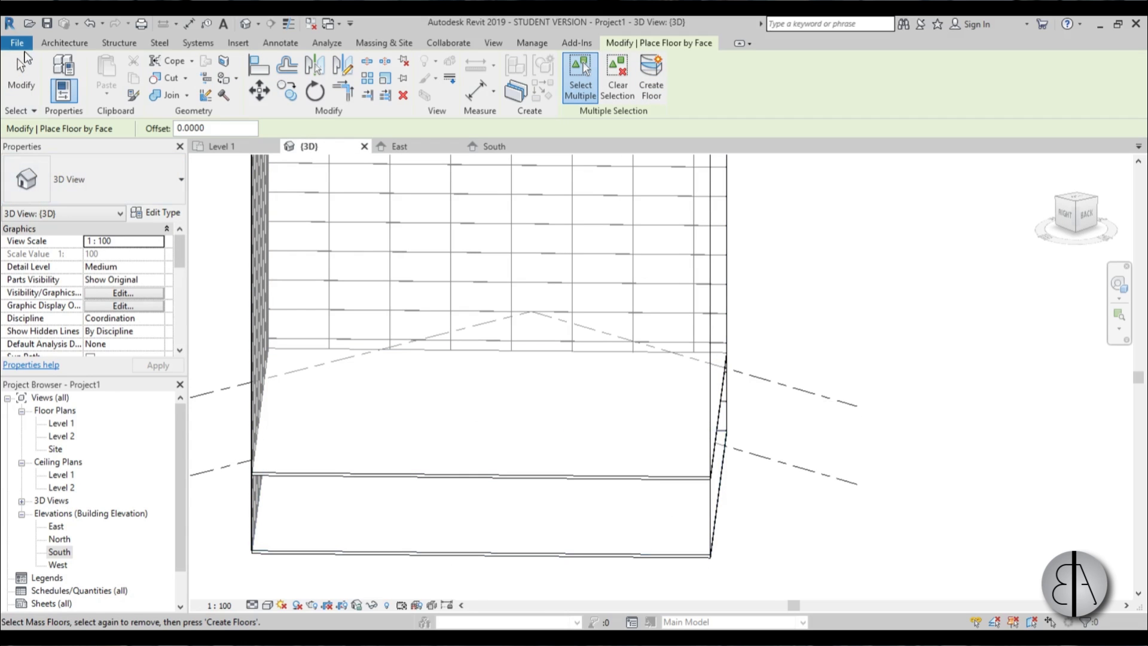
pyautogui.click(21, 76)
pyautogui.scroll(-3, 384, 256)
pyautogui.keyDown('shift'); pyautogui.moveTo(395, 359); pyautogui.dragTo(398, 293, button='middle'); pyautogui.keyUp('shift')
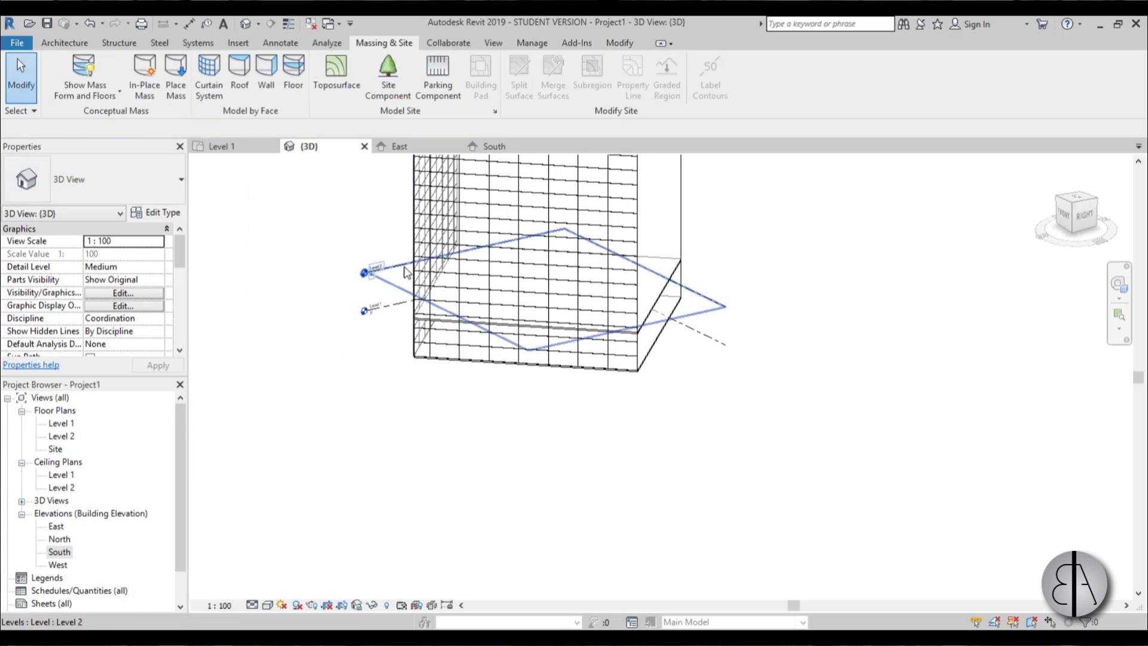
pyautogui.scroll(-4, 531, 389)
pyautogui.keyDown('shift'); pyautogui.moveTo(530, 389); pyautogui.dragTo(598, 371, button='middle'); pyautogui.keyUp('shift')
pyautogui.scroll(2, 546, 318)
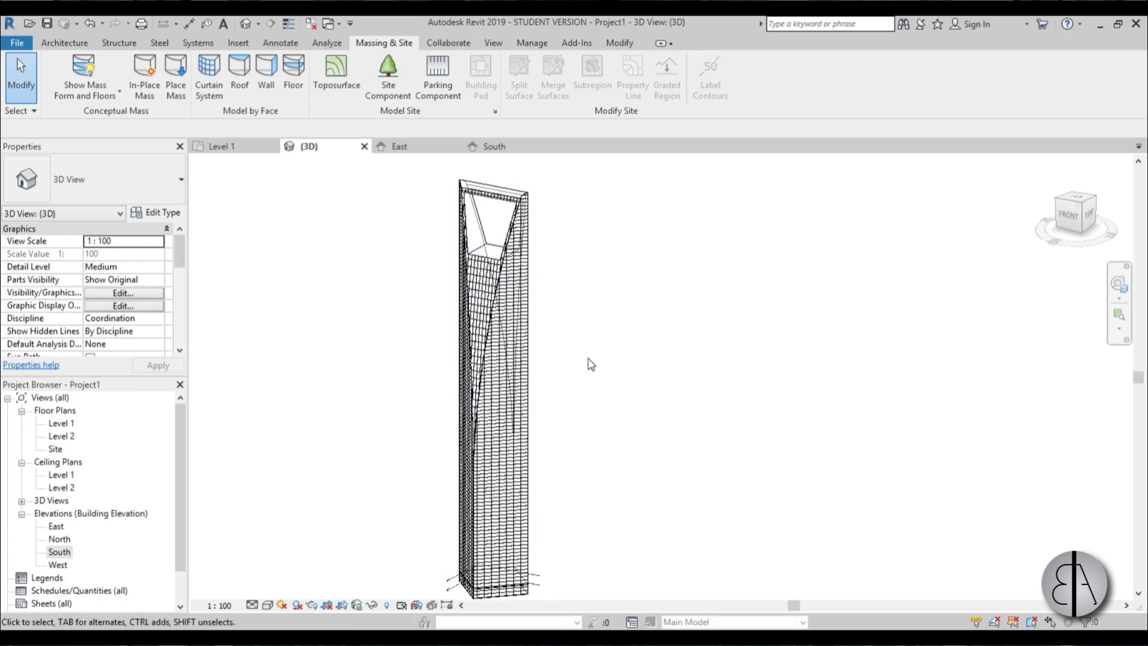